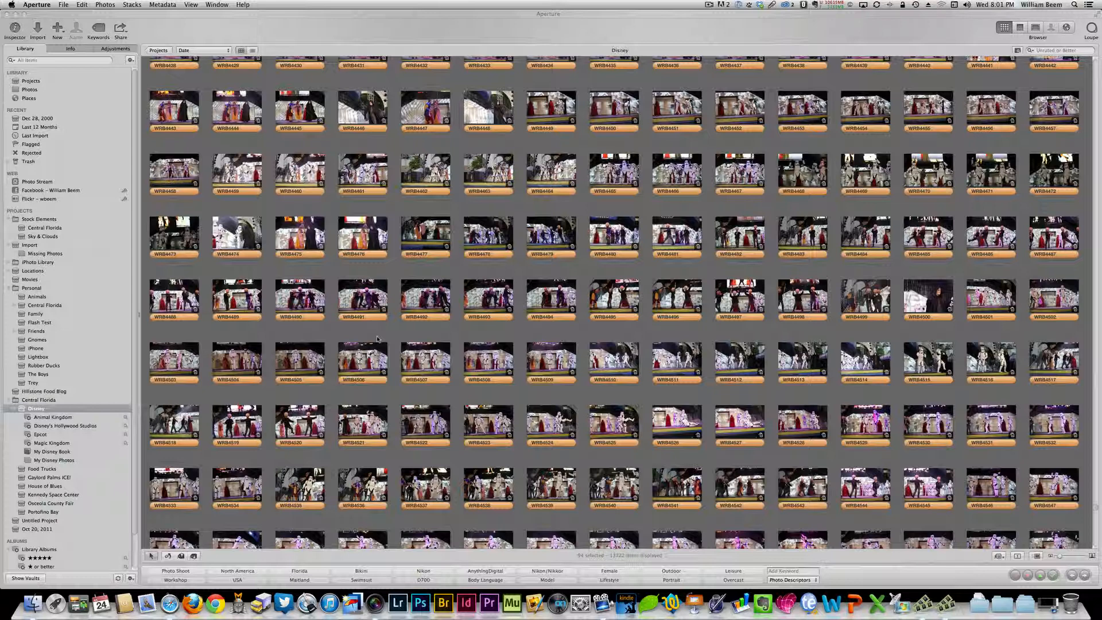
# Step: Filter the Disney project by green colour label and EXIF latitude "is not empty", and clear the filter again
pyautogui.click(1017, 51)
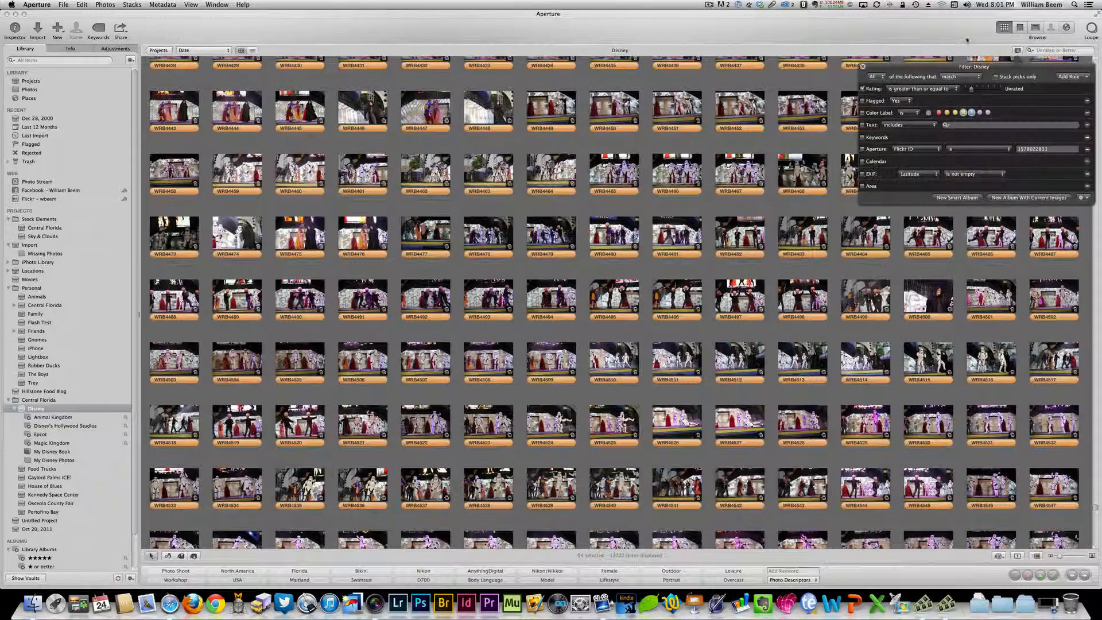
pyautogui.click(862, 113)
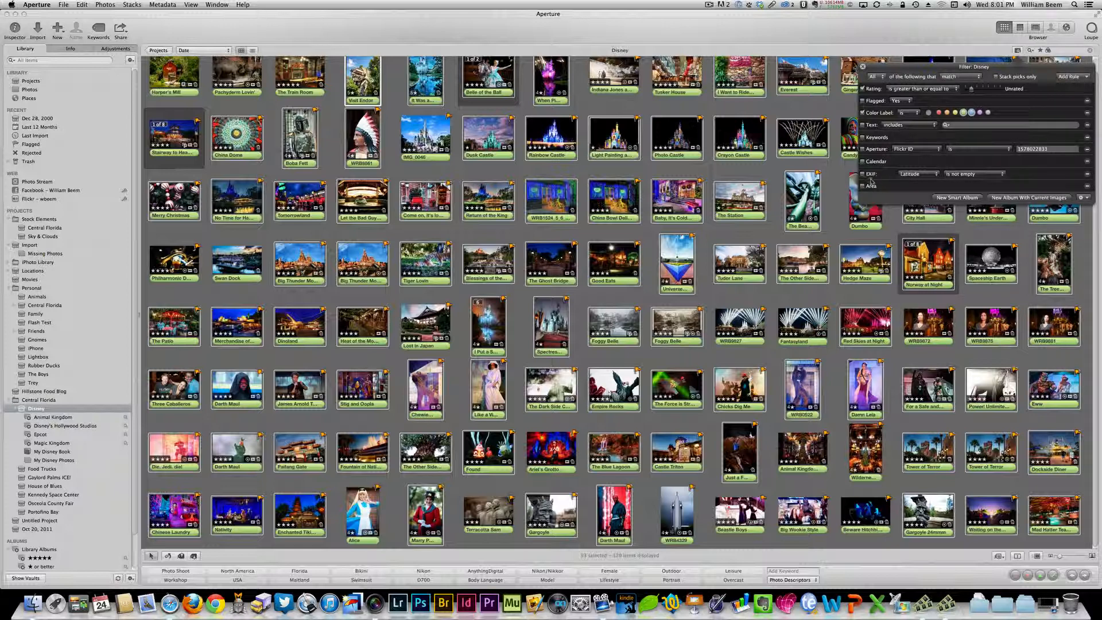
pyautogui.click(918, 175)
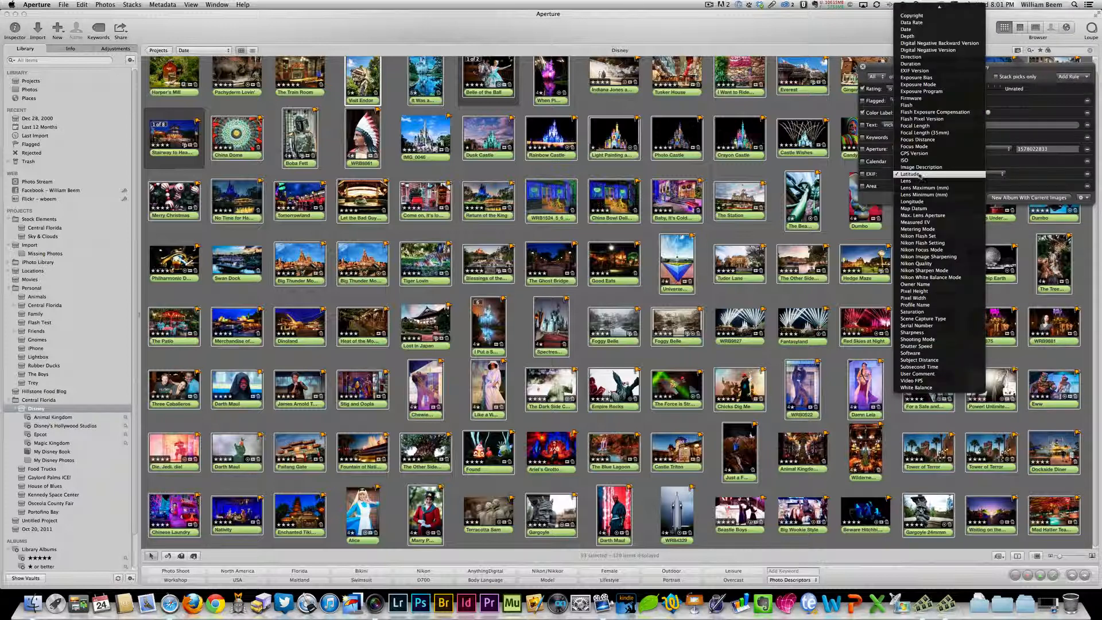
pyautogui.click(920, 175)
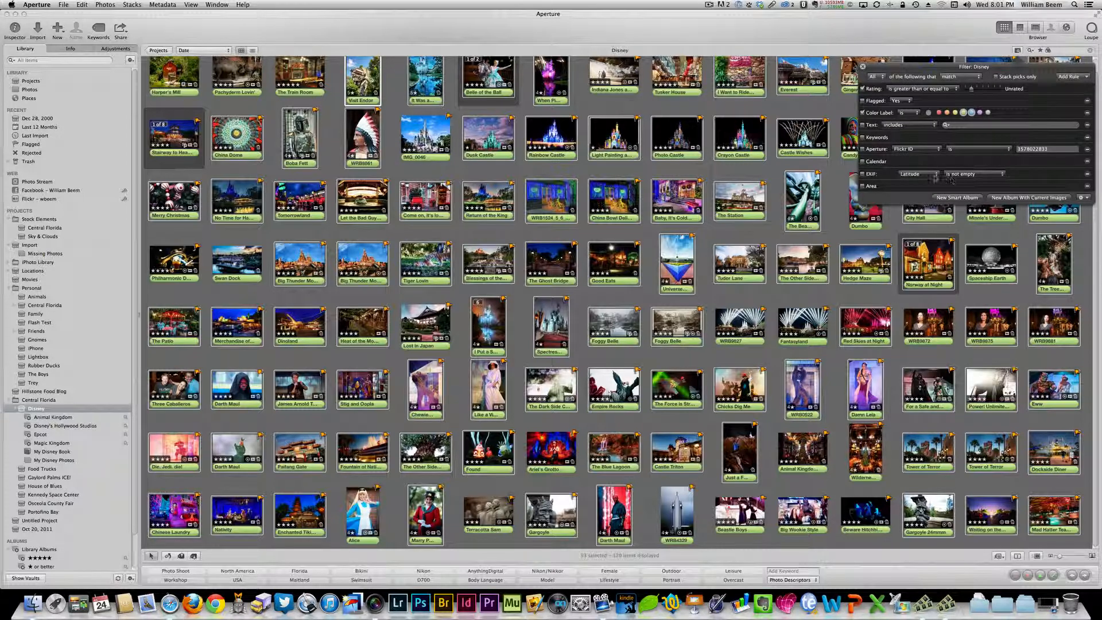
pyautogui.click(862, 174)
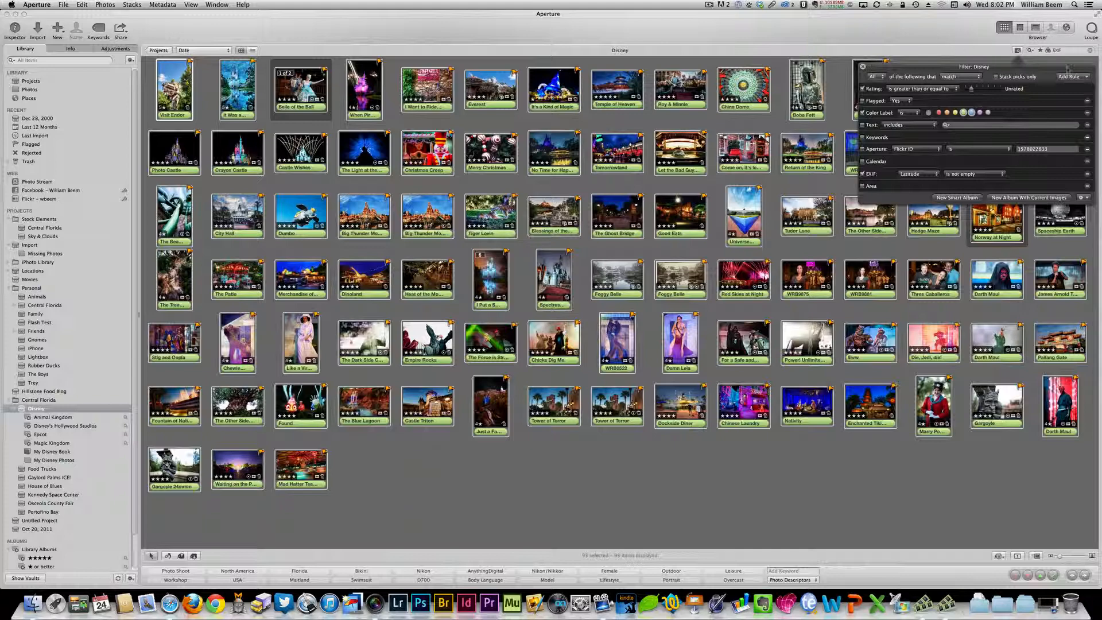
pyautogui.click(1090, 50)
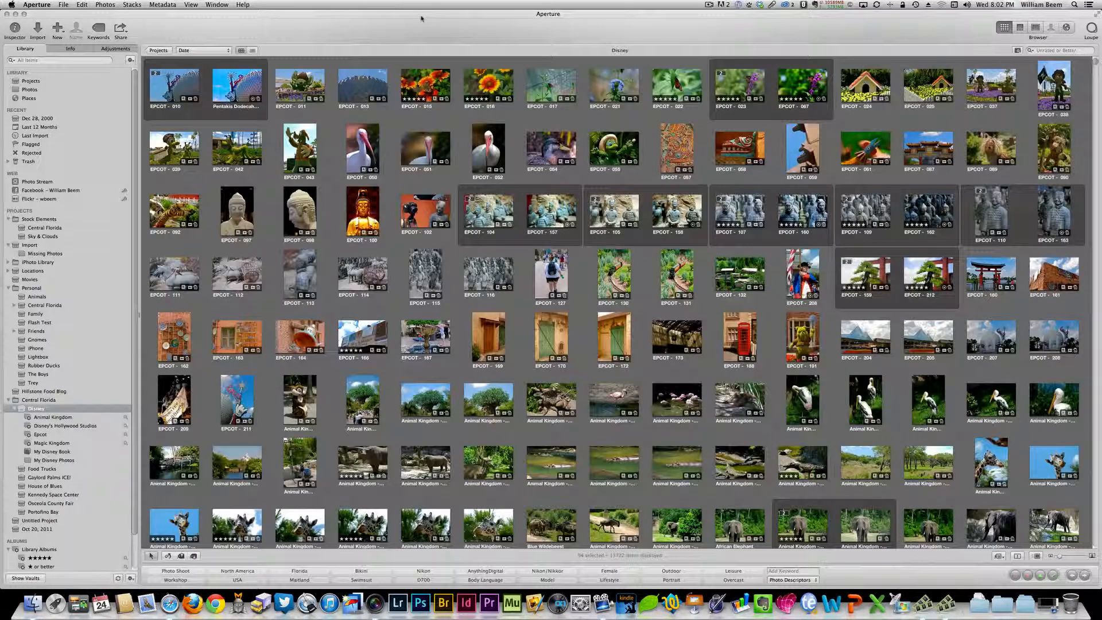
# Step: Select the photo EPCOT - 170, switch to the Places map and find Epcot Theme Park by searching for "epcot"
pyautogui.click(545, 344)
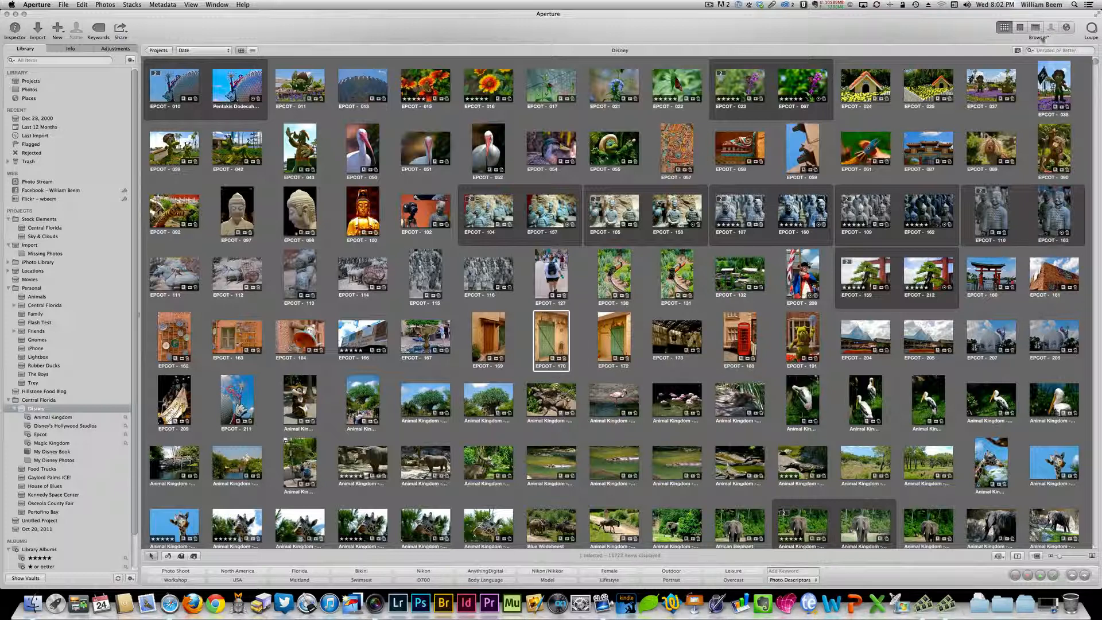
pyautogui.click(1066, 27)
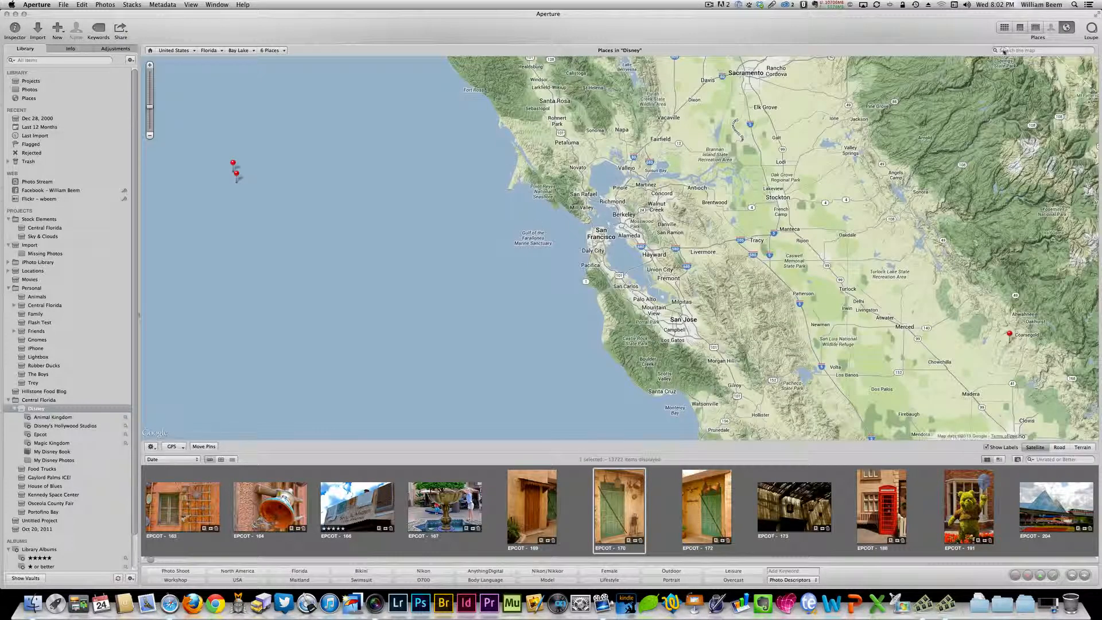
pyautogui.click(1004, 50)
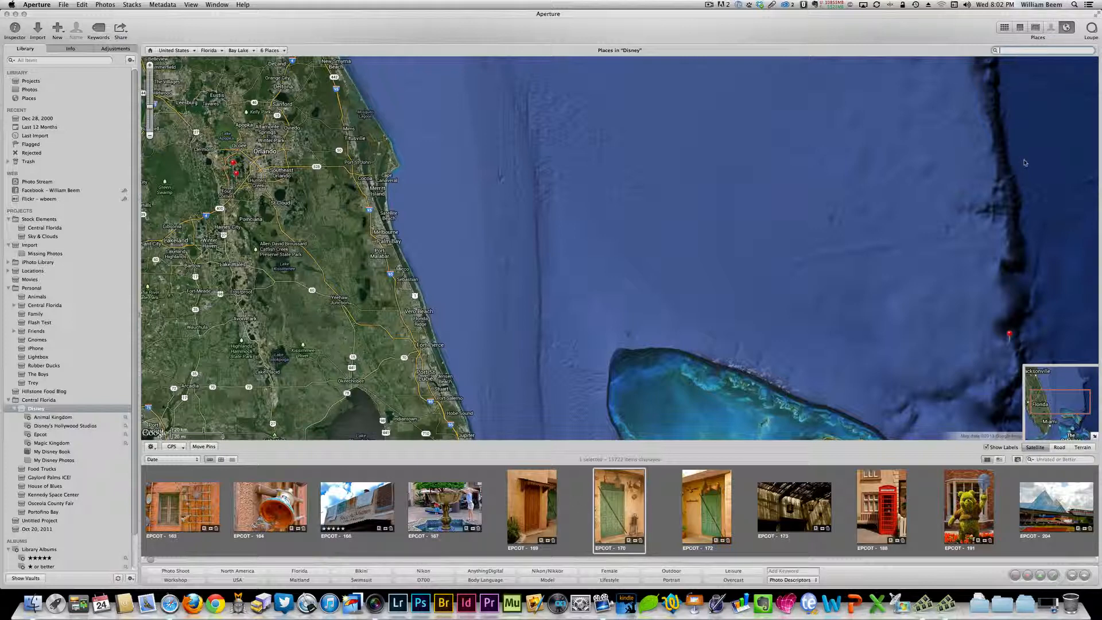
pyautogui.write('epcot')
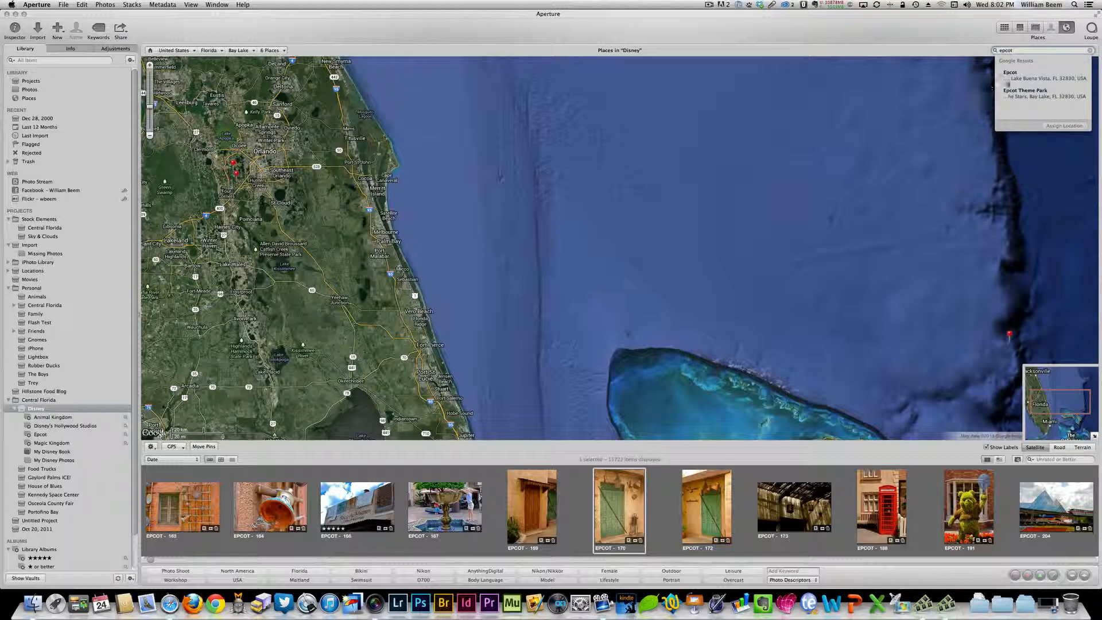
pyautogui.click(1020, 91)
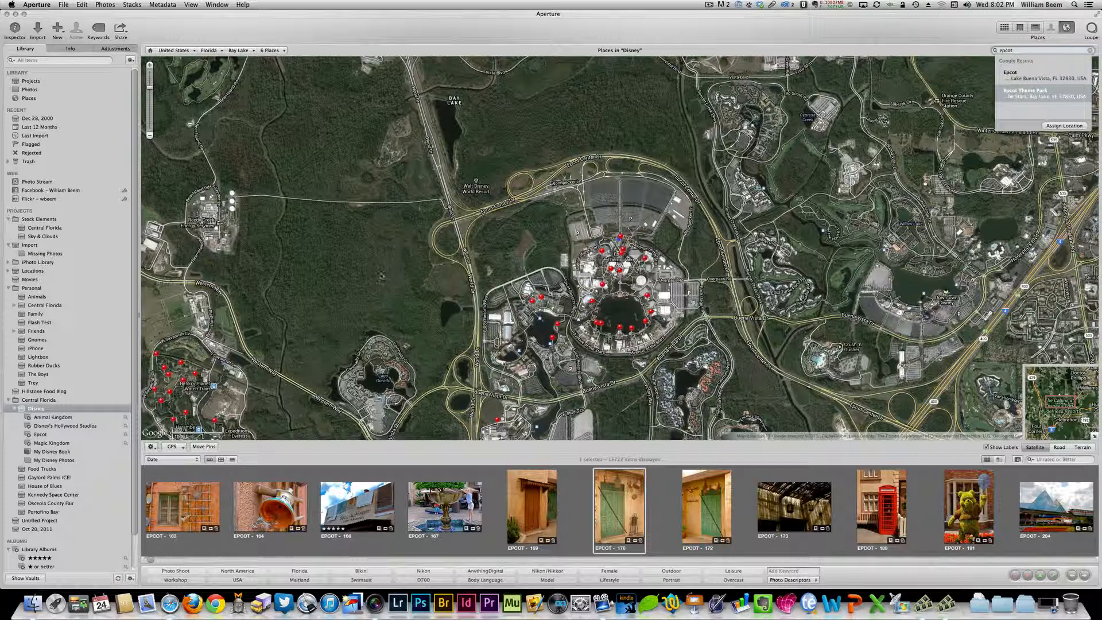
pyautogui.click(412, 294)
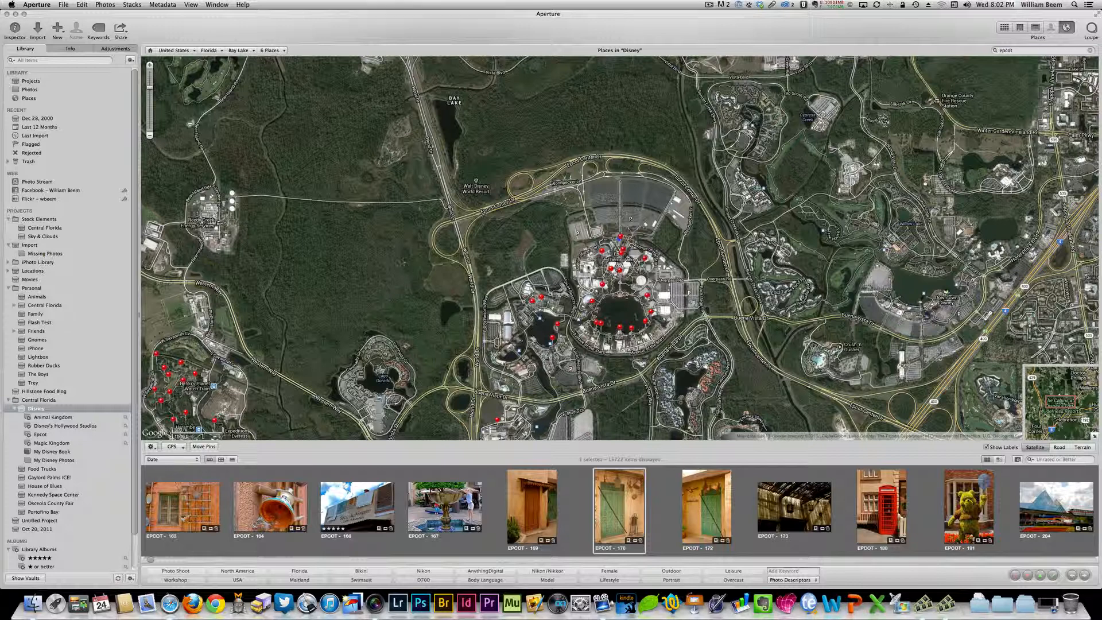
# Step: Geotag the EPCOT - 170 photo by placing it on the map in the wooded area west of Epcot
pyautogui.moveTo(623, 302); pyautogui.dragTo(610, 271)
pyautogui.moveTo(591, 223)
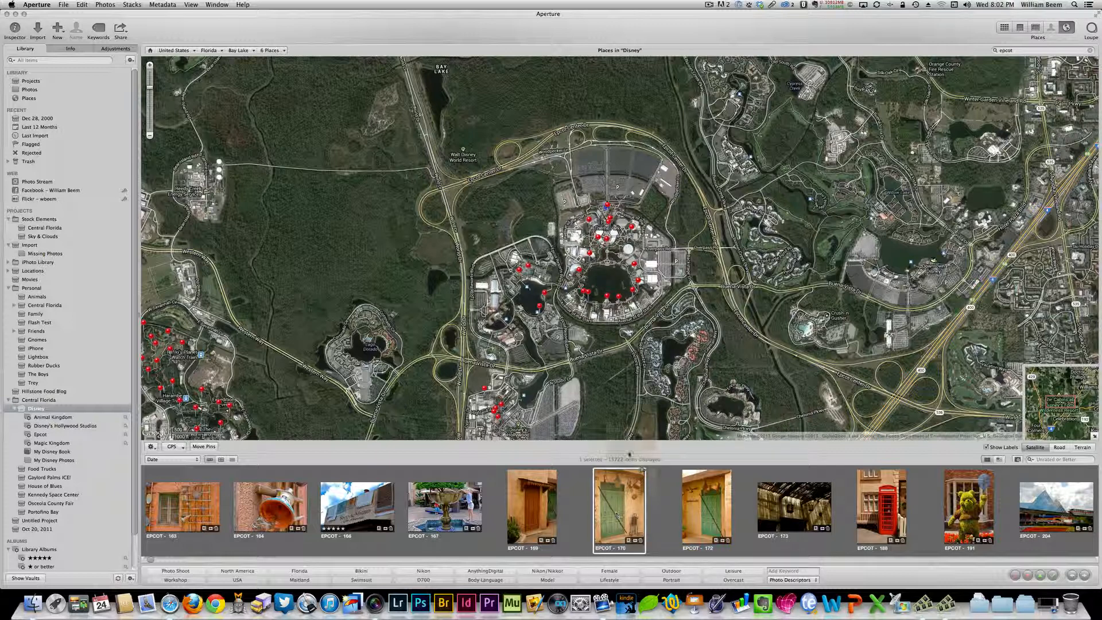
pyautogui.moveTo(629, 454); pyautogui.dragTo(597, 311)
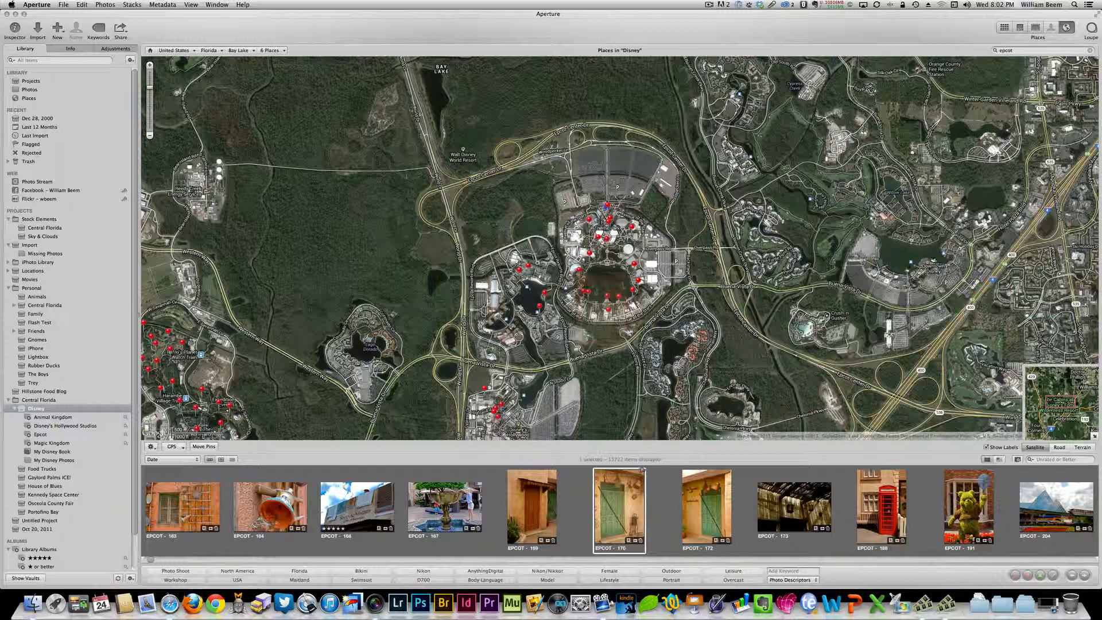
pyautogui.moveTo(583, 281); pyautogui.dragTo(377, 196)
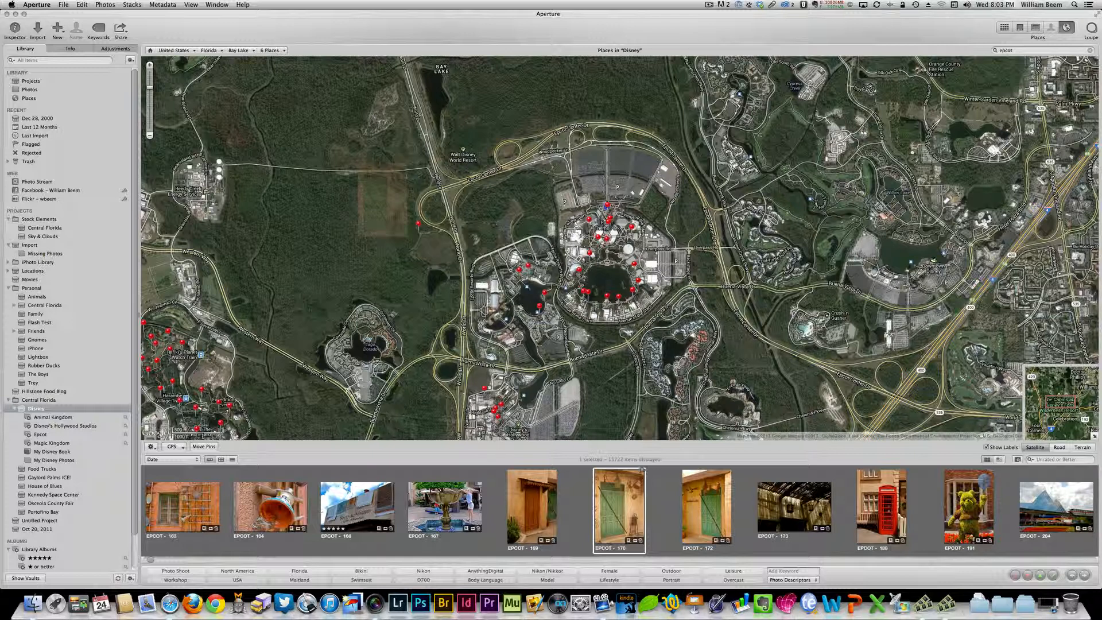
# Step: Move the photo's pin to the parking lot on Epcot's east side and open that pin's location
pyautogui.moveTo(417, 223); pyautogui.dragTo(673, 259)
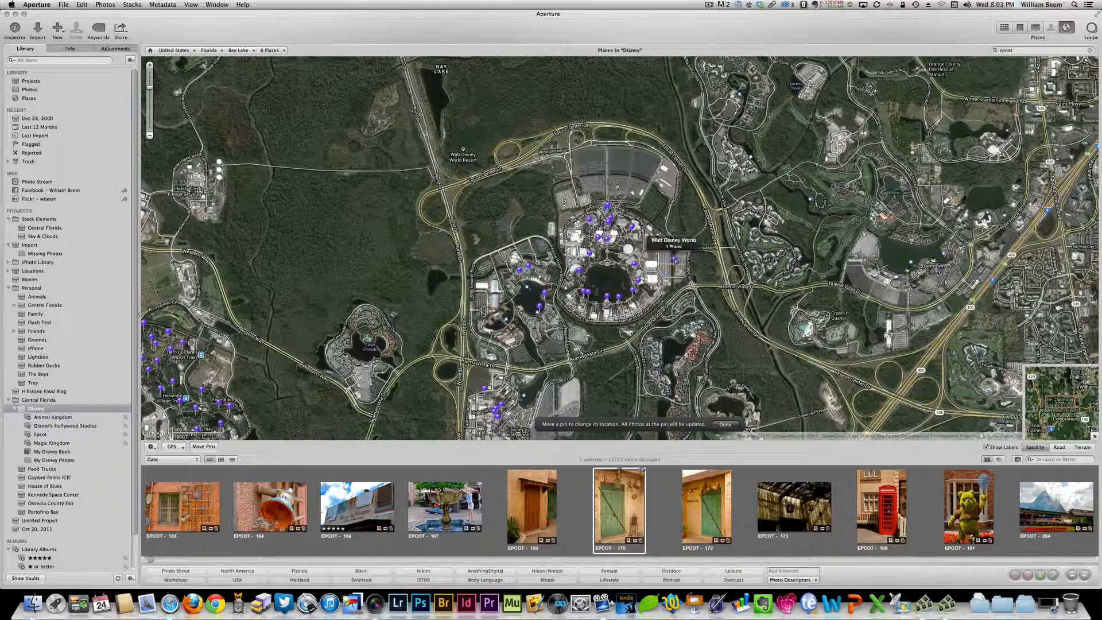
pyautogui.moveTo(675, 258)
pyautogui.click(702, 244)
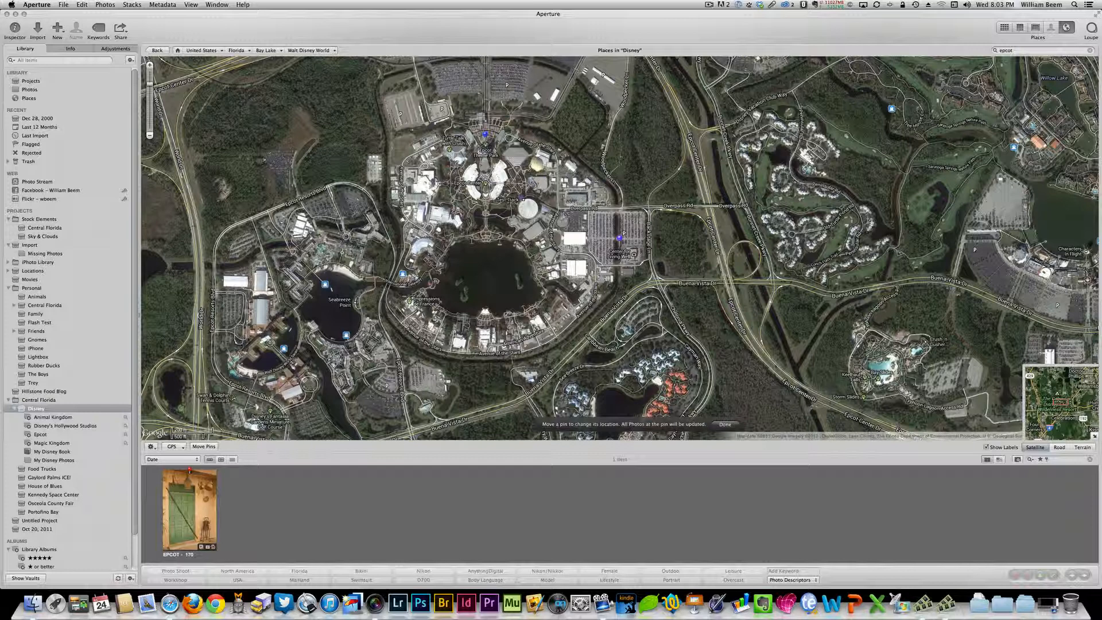
# Step: Check the EPCOT - 170 photo's coordinates in the GPS metadata view, and return to the General view
pyautogui.click(71, 49)
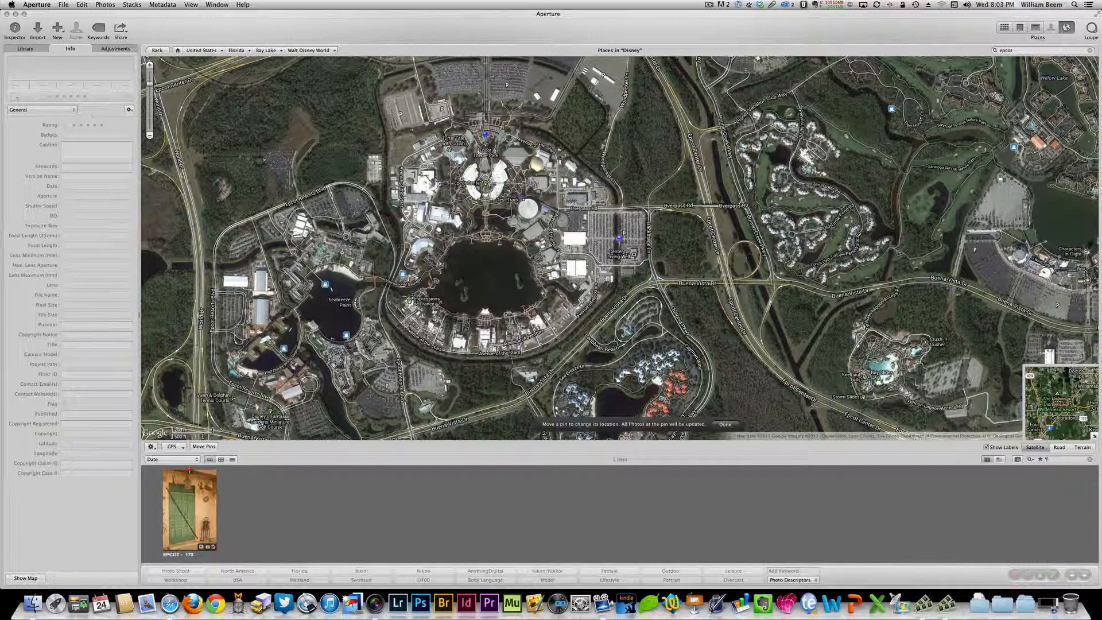
pyautogui.click(203, 510)
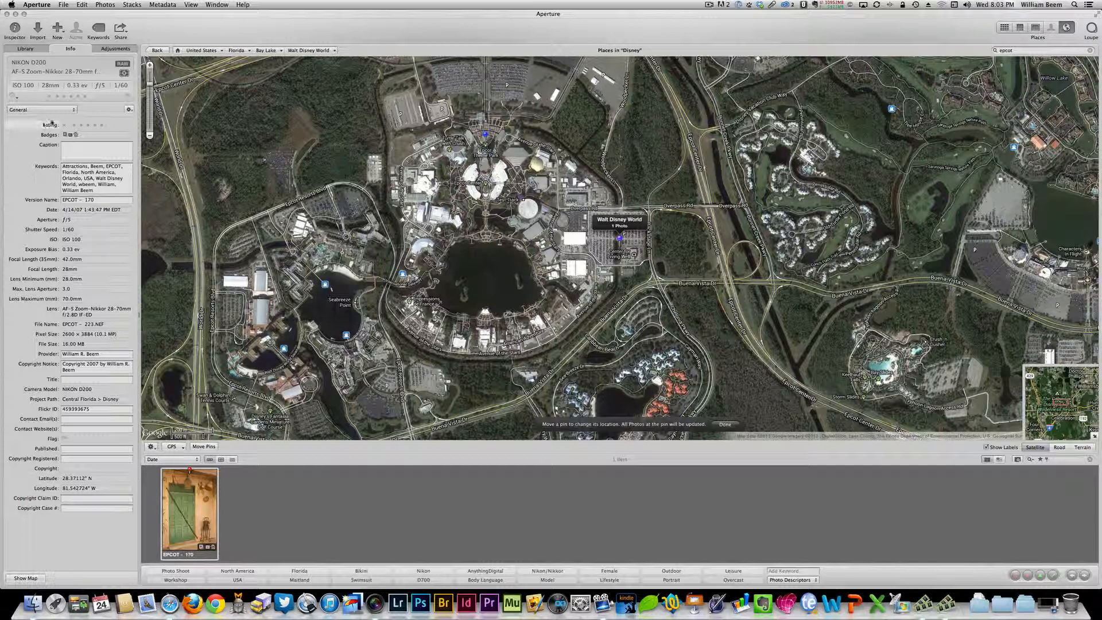
pyautogui.click(73, 109)
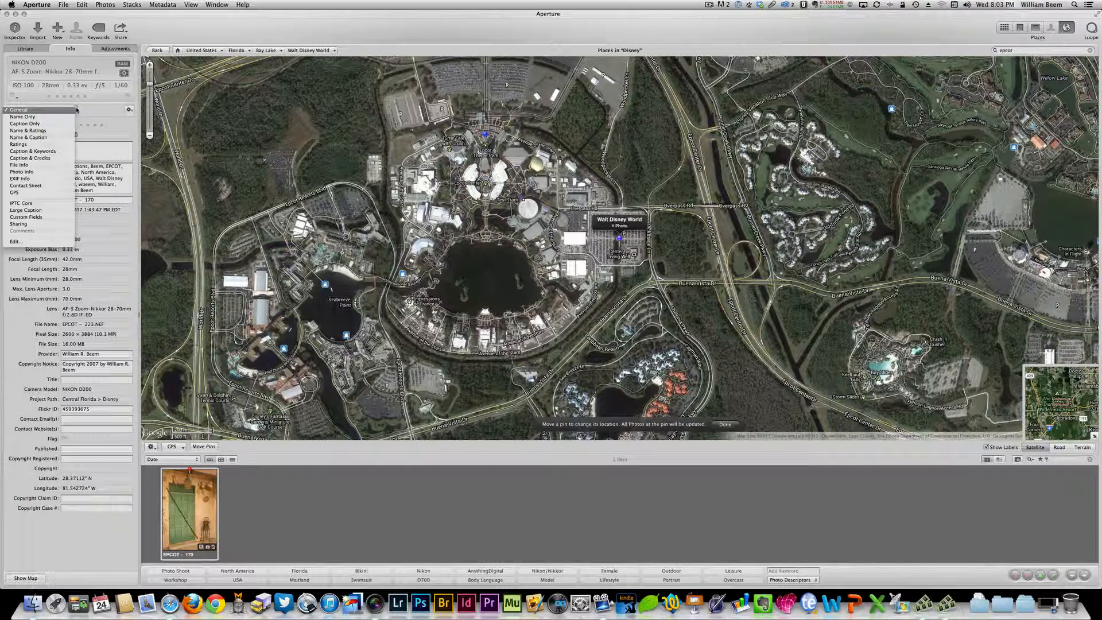
pyautogui.click(43, 194)
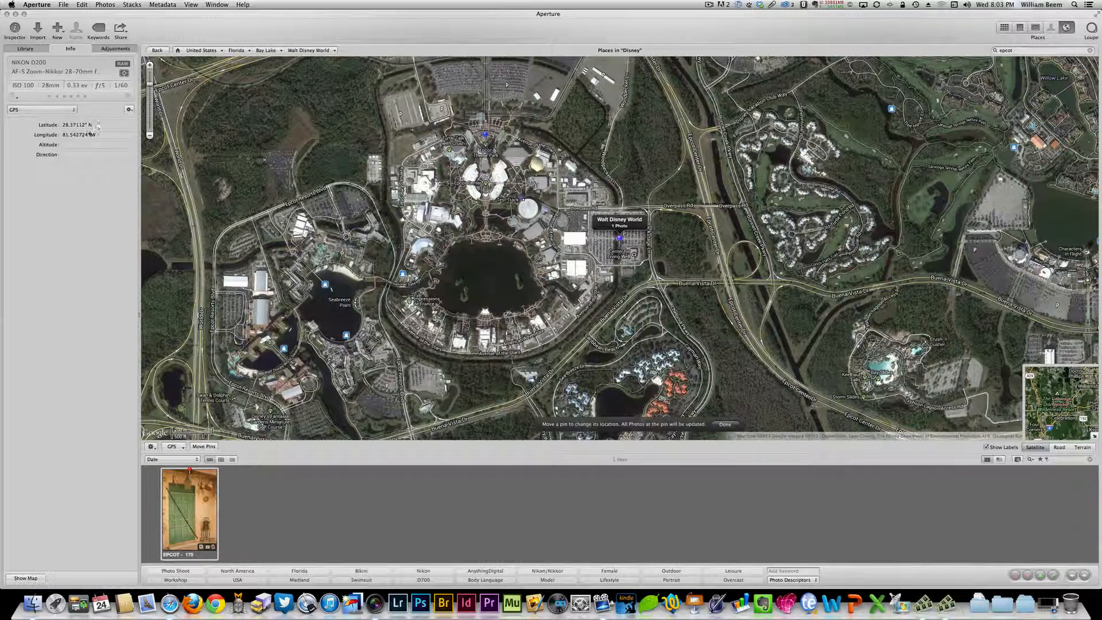
pyautogui.click(68, 113)
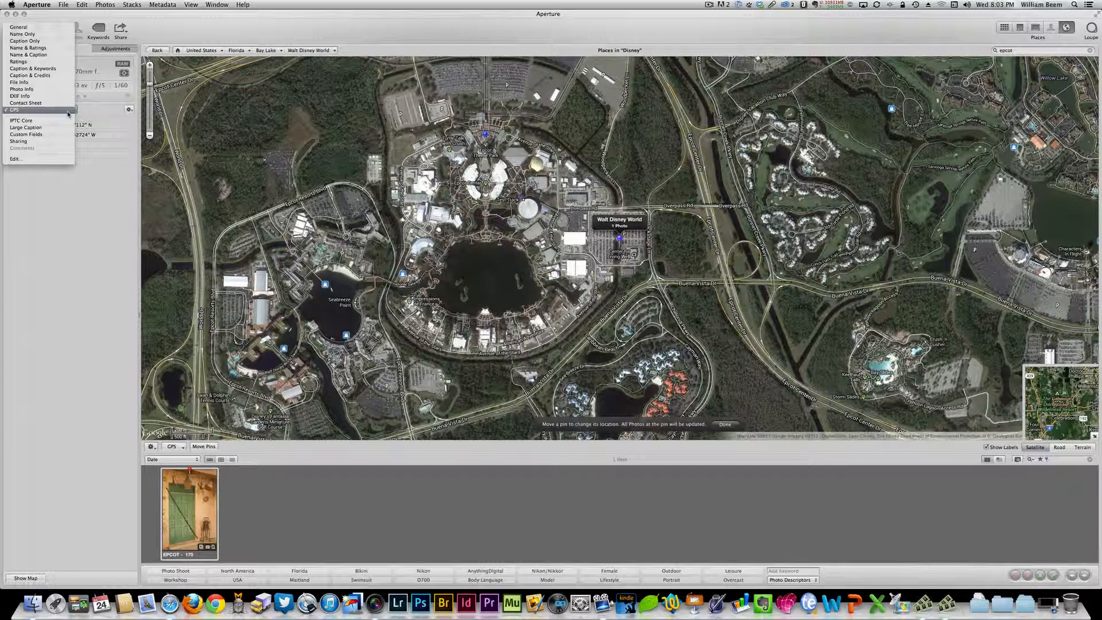
pyautogui.click(69, 114)
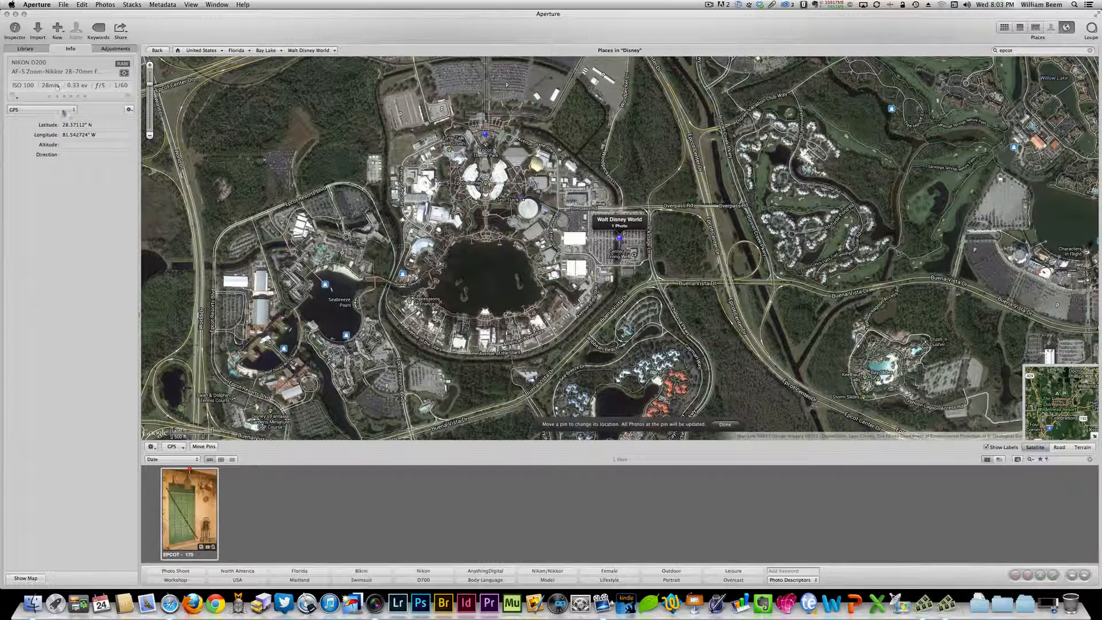
pyautogui.click(64, 109)
pyautogui.click(36, 27)
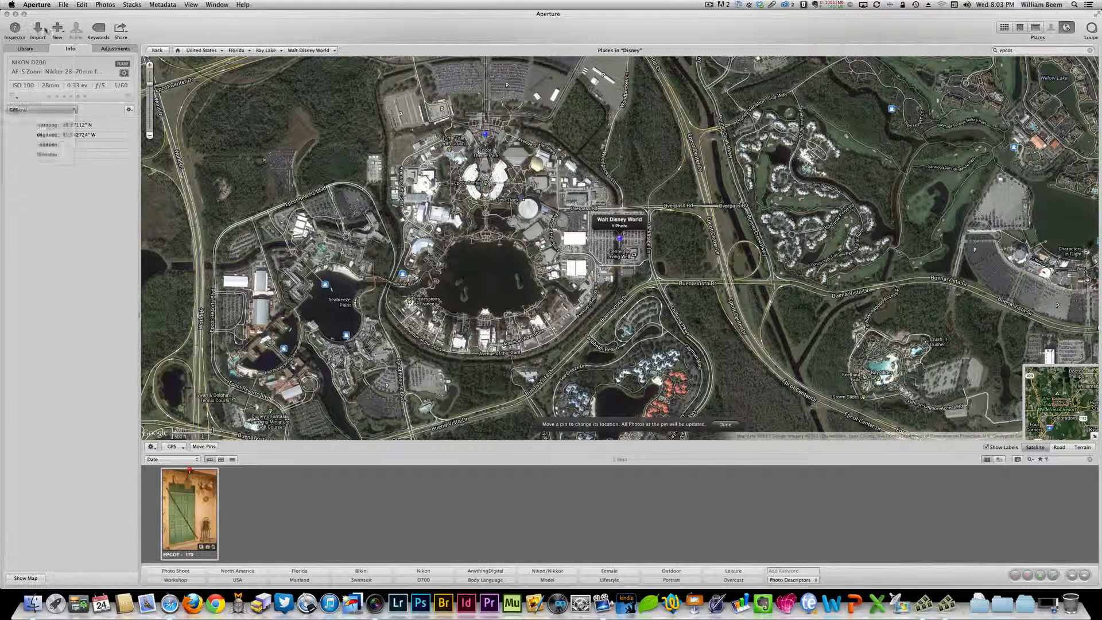
# Step: Return to the photo grid and filter the Disney project by green colour label and EXIF latitude "is not empty"
pyautogui.click(1090, 50)
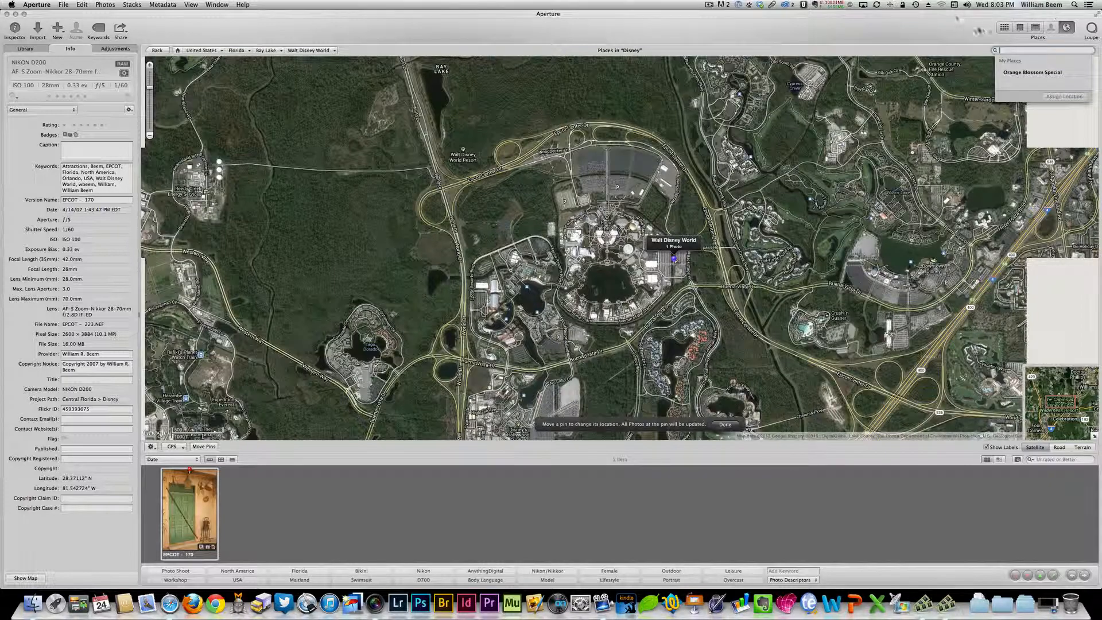
pyautogui.click(997, 32)
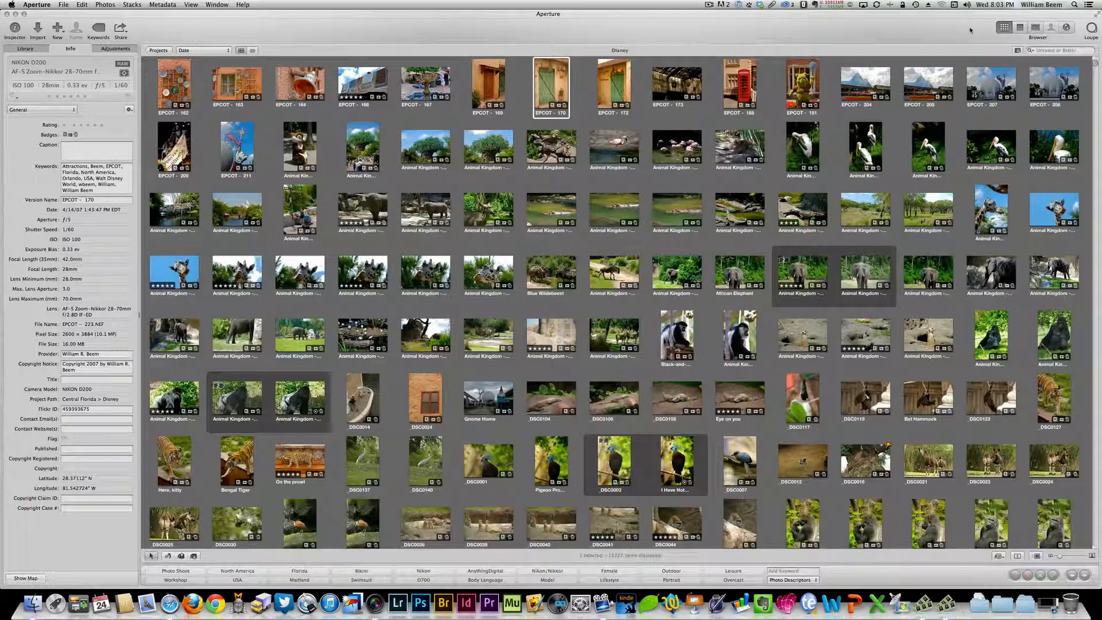
pyautogui.click(1016, 50)
pyautogui.click(861, 114)
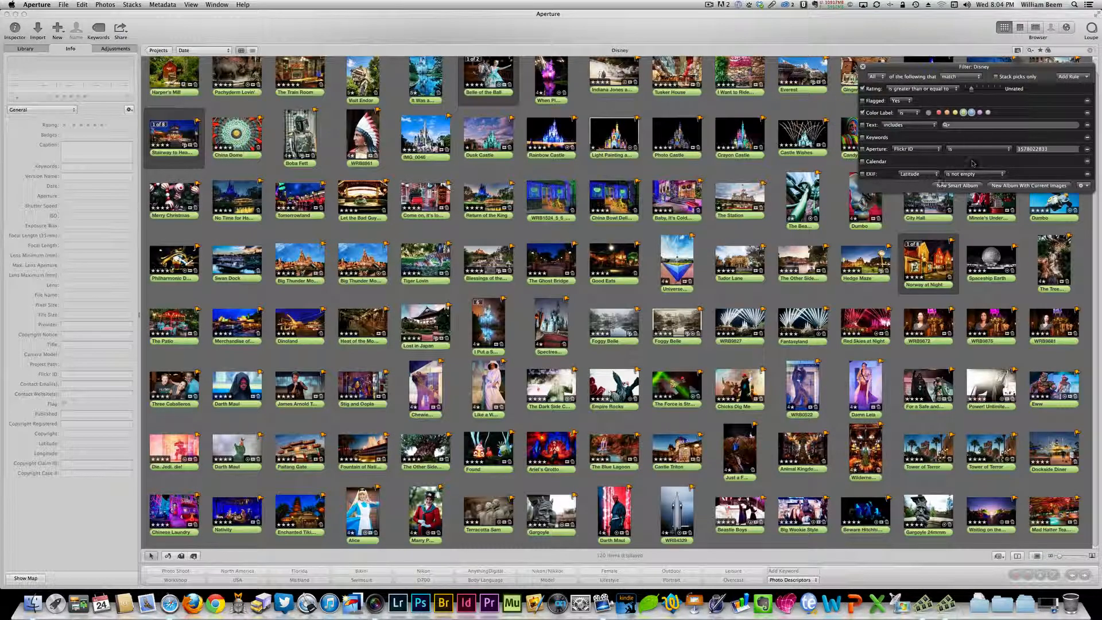
pyautogui.click(862, 174)
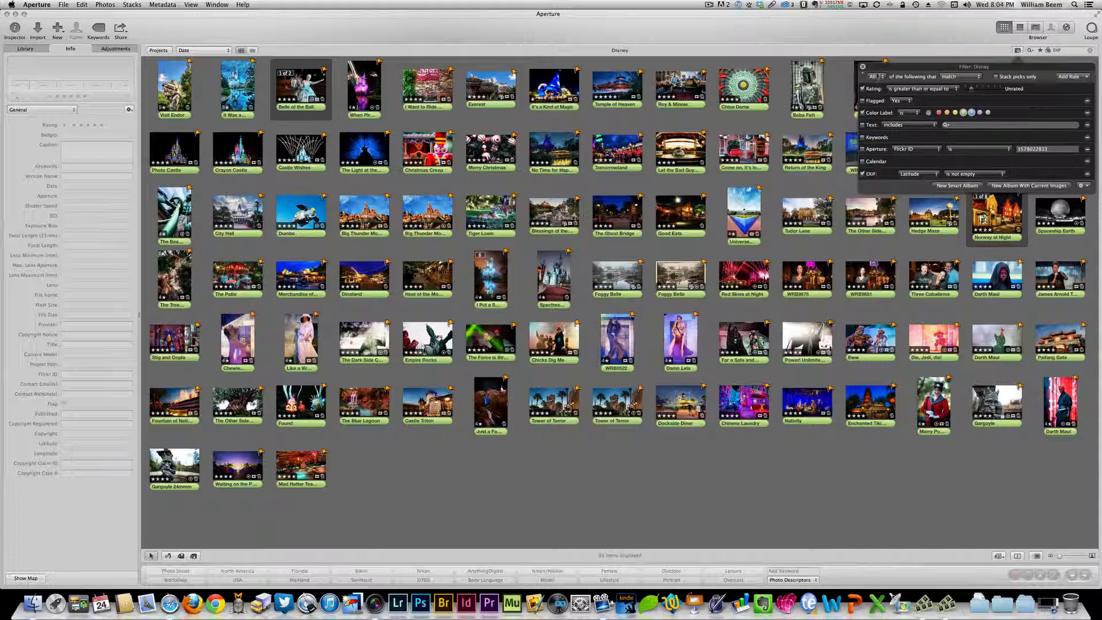
pyautogui.click(863, 67)
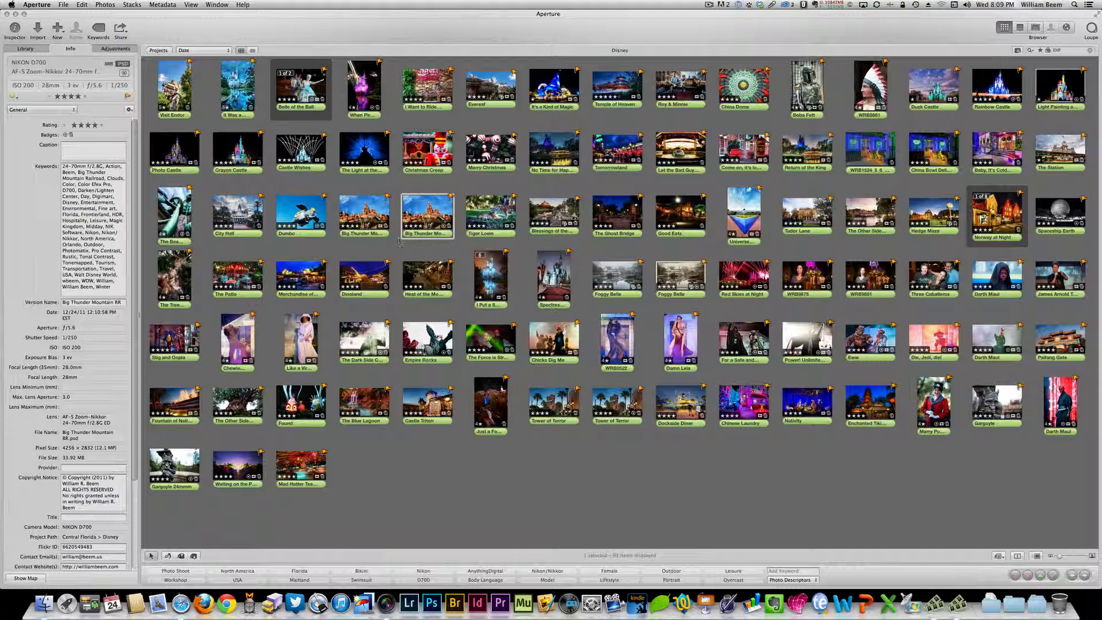
# Step: Select all the filtered photos and start a new book from them named "Disney Maps"
pyautogui.press('Left')
pyautogui.press('super+a')
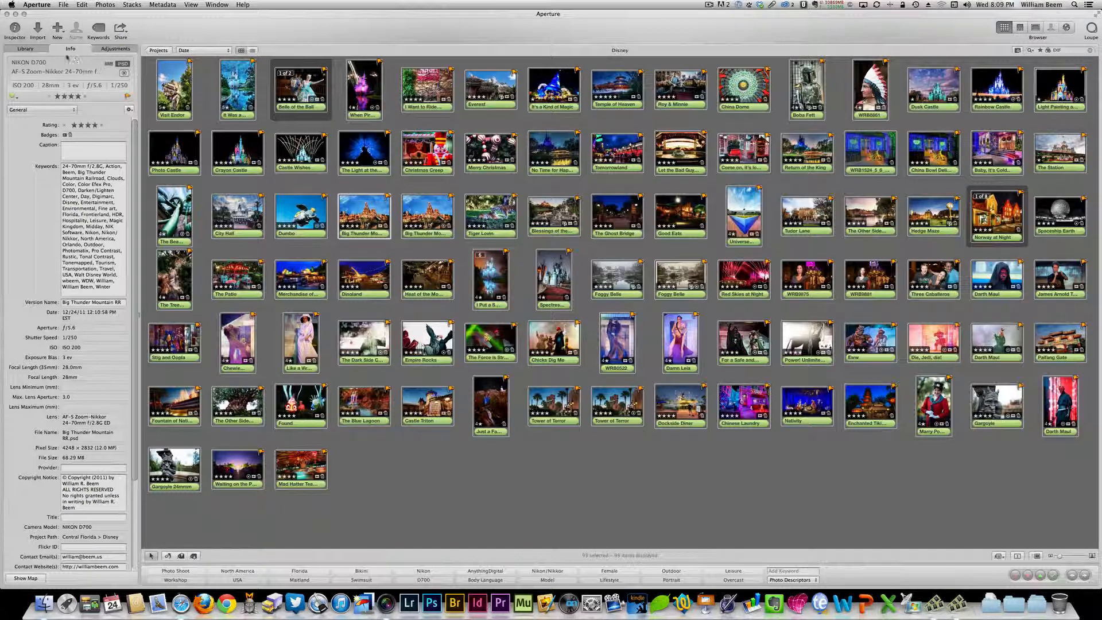
pyautogui.click(56, 28)
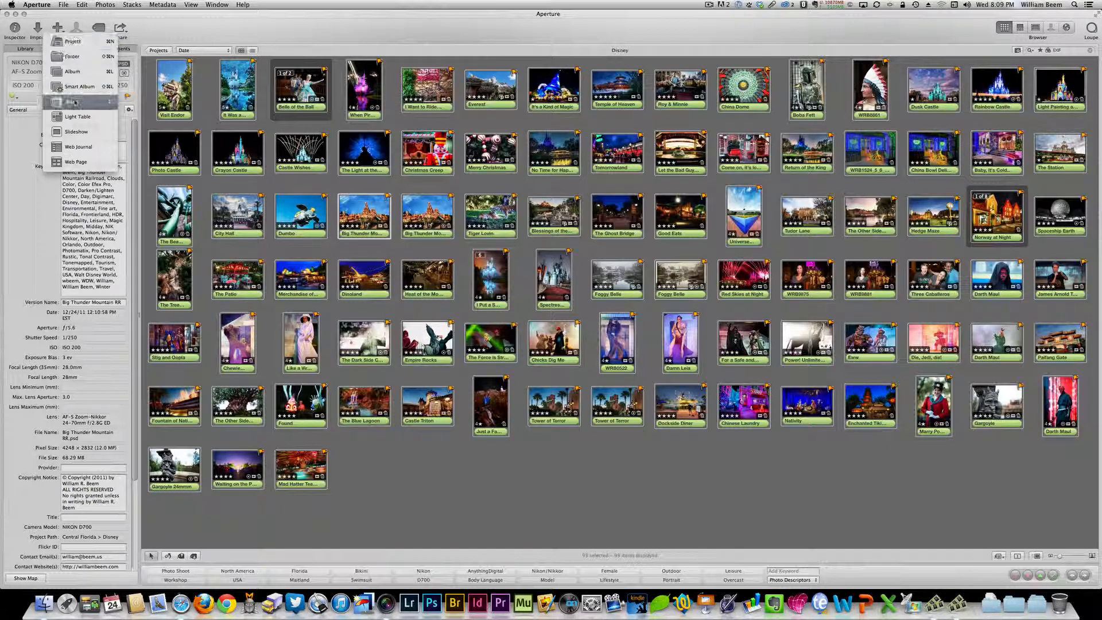
pyautogui.click(80, 103)
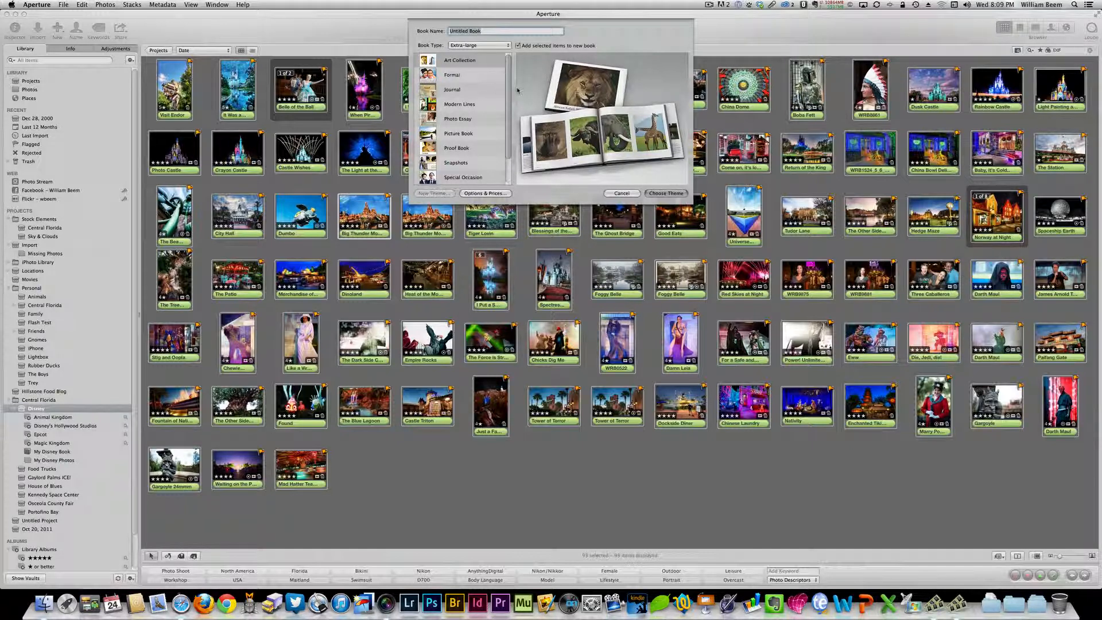
pyautogui.write('Disney Maps')
# Step: Compare several book themes, choose the Journal theme with the Extra-large book type, and create the book
pyautogui.click(473, 75)
pyautogui.click(481, 89)
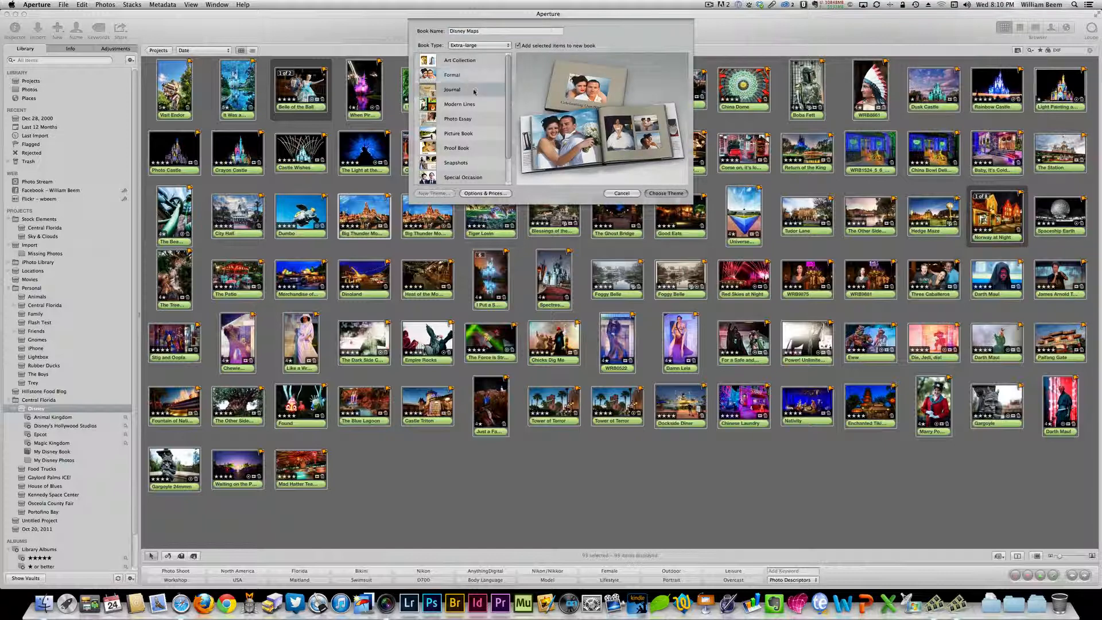
pyautogui.click(472, 120)
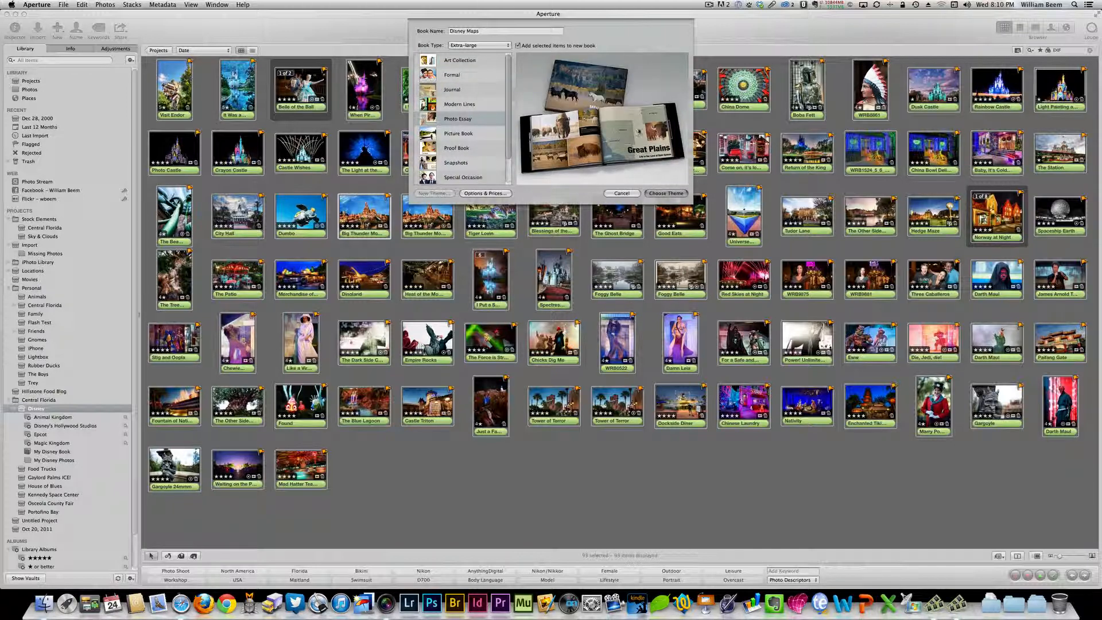
pyautogui.click(489, 104)
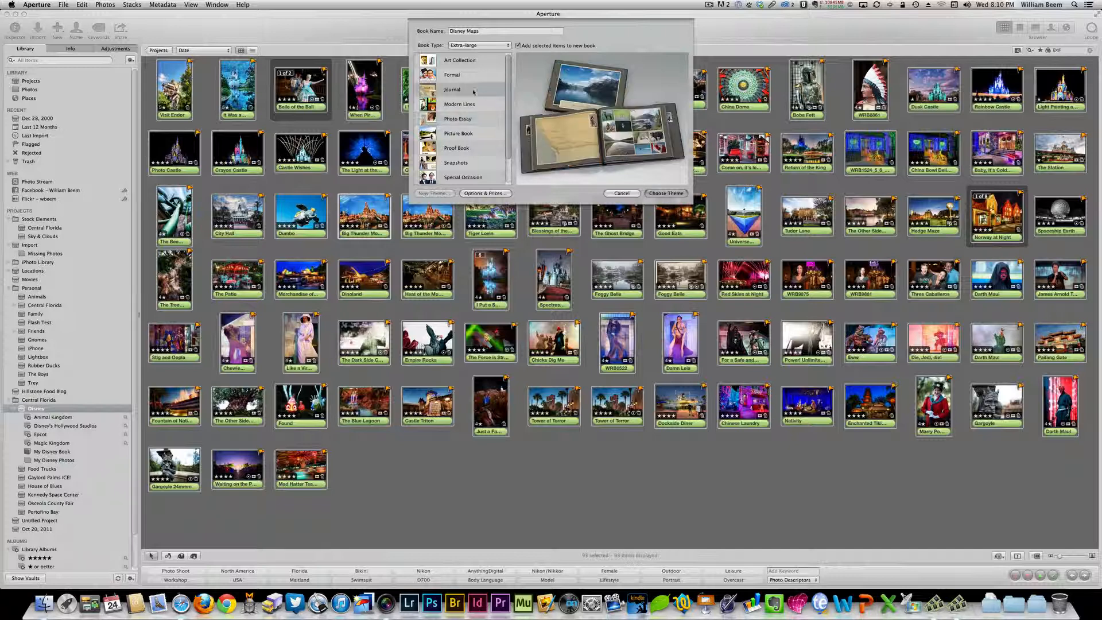
pyautogui.click(491, 43)
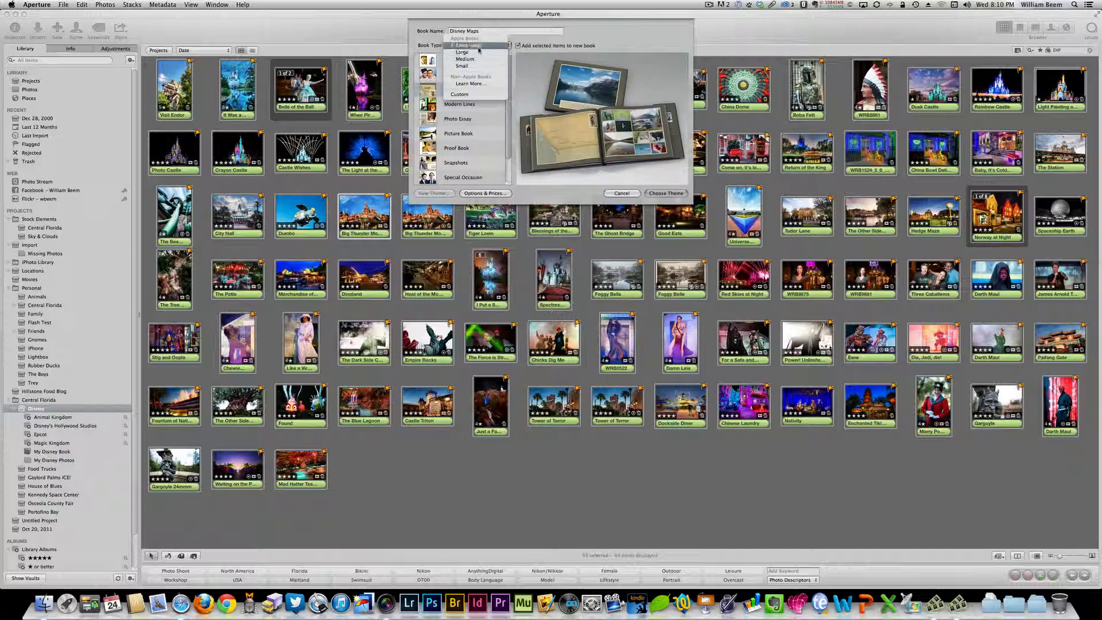
pyautogui.click(468, 45)
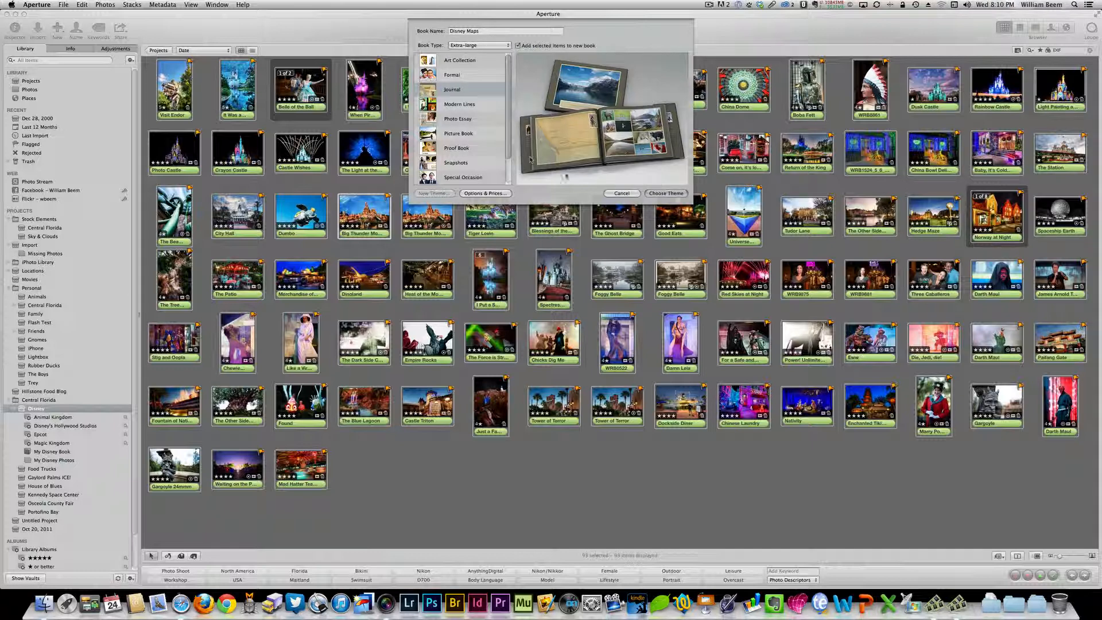
pyautogui.click(657, 194)
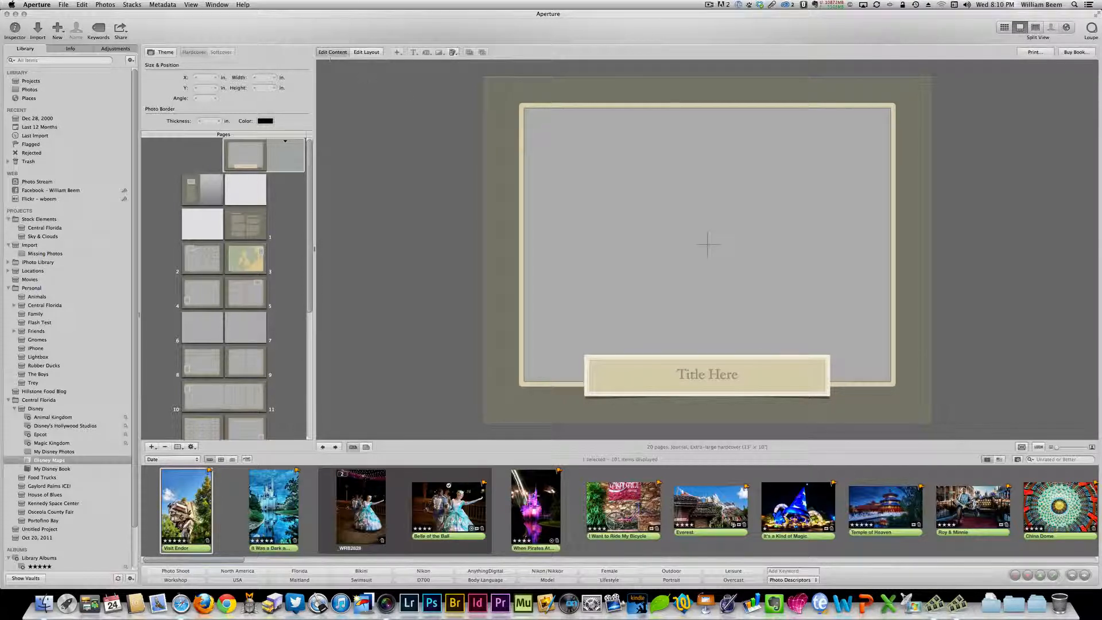
# Step: Switch the book to layout editing and add a map box to the blank full-bleed page 7
pyautogui.click(365, 53)
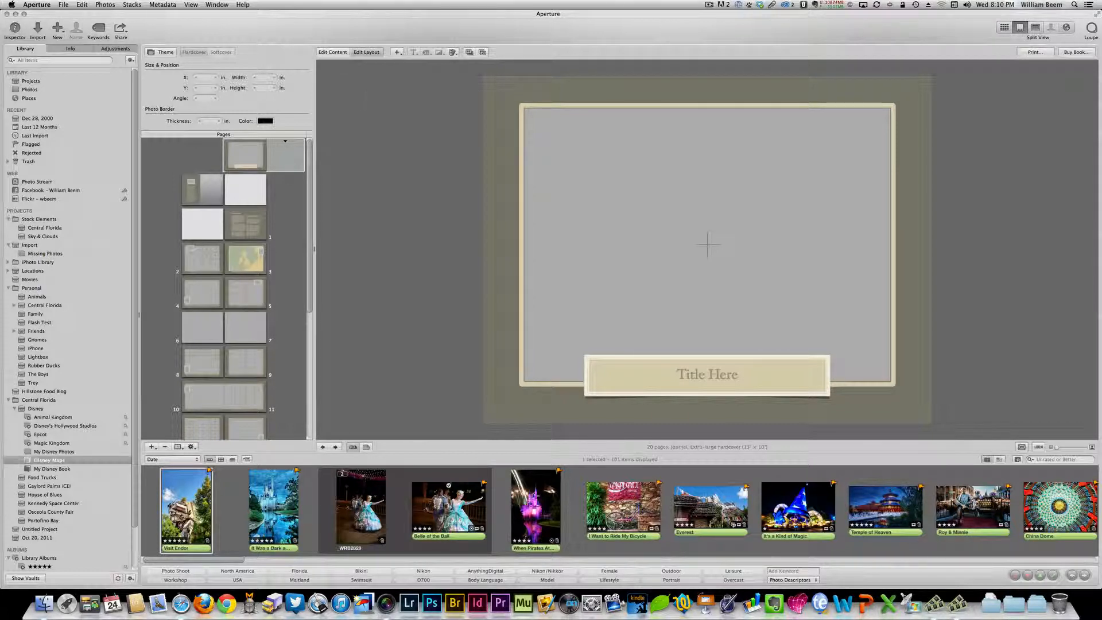
pyautogui.click(250, 328)
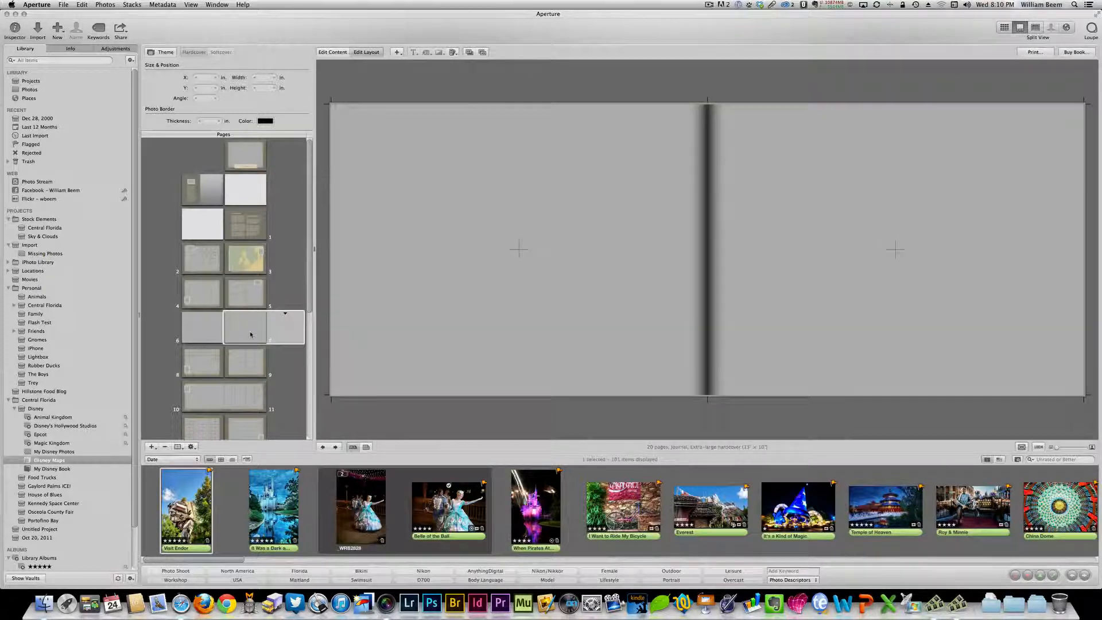
pyautogui.click(285, 314)
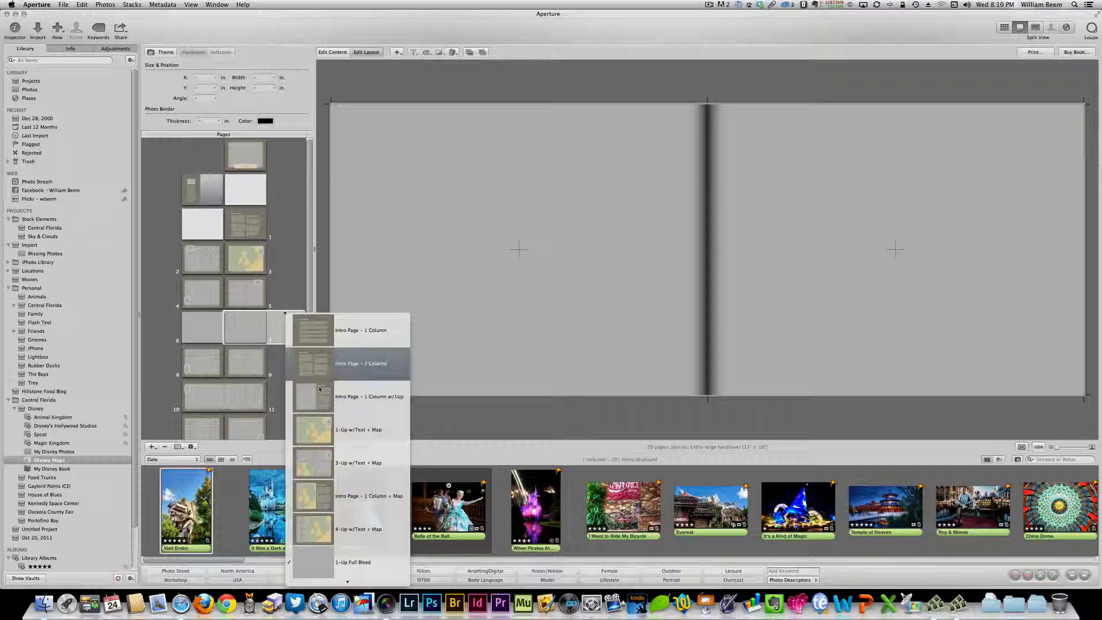
pyautogui.click(425, 104)
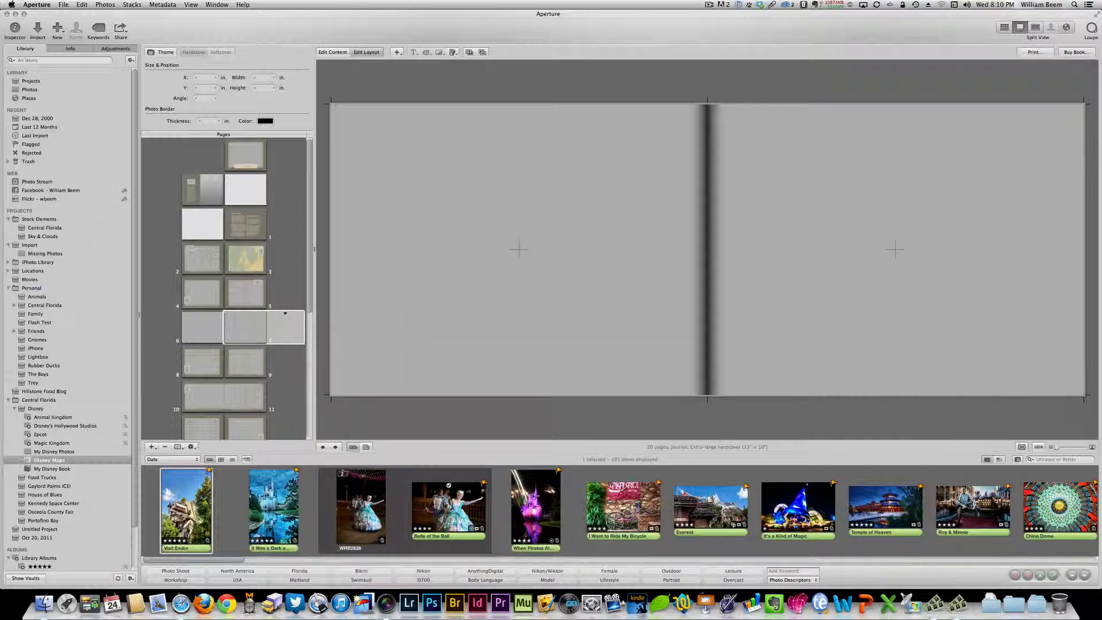
pyautogui.click(397, 53)
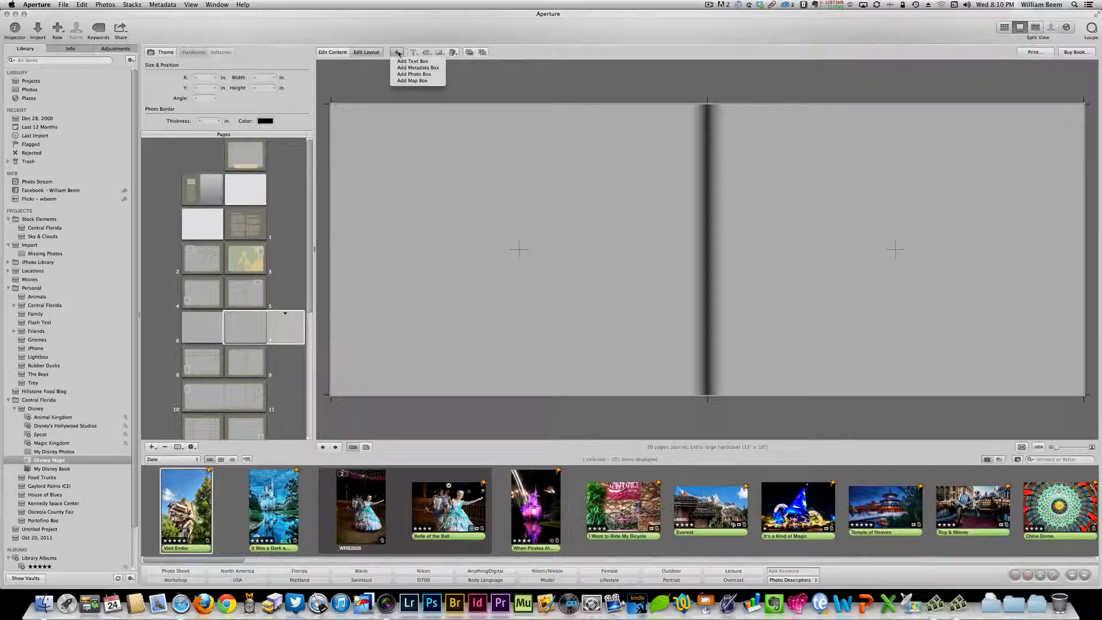
pyautogui.click(414, 80)
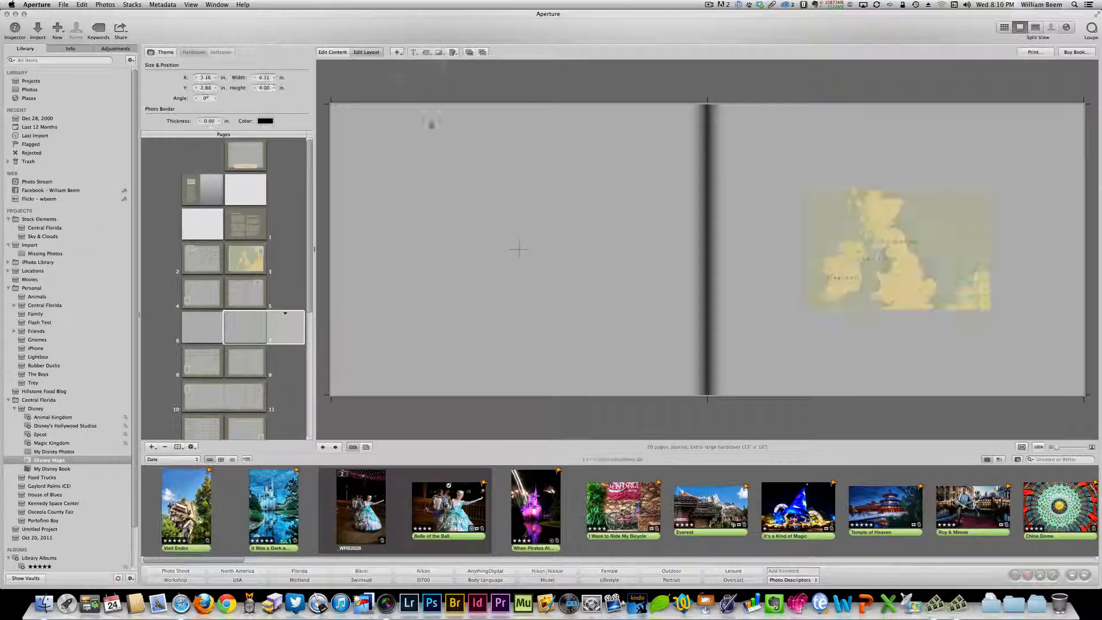
# Step: Try shrinking the map box on page 7 to about 5.73 by 3.20 in, and undo both the resize and the map box
pyautogui.moveTo(735, 217); pyautogui.dragTo(901, 241)
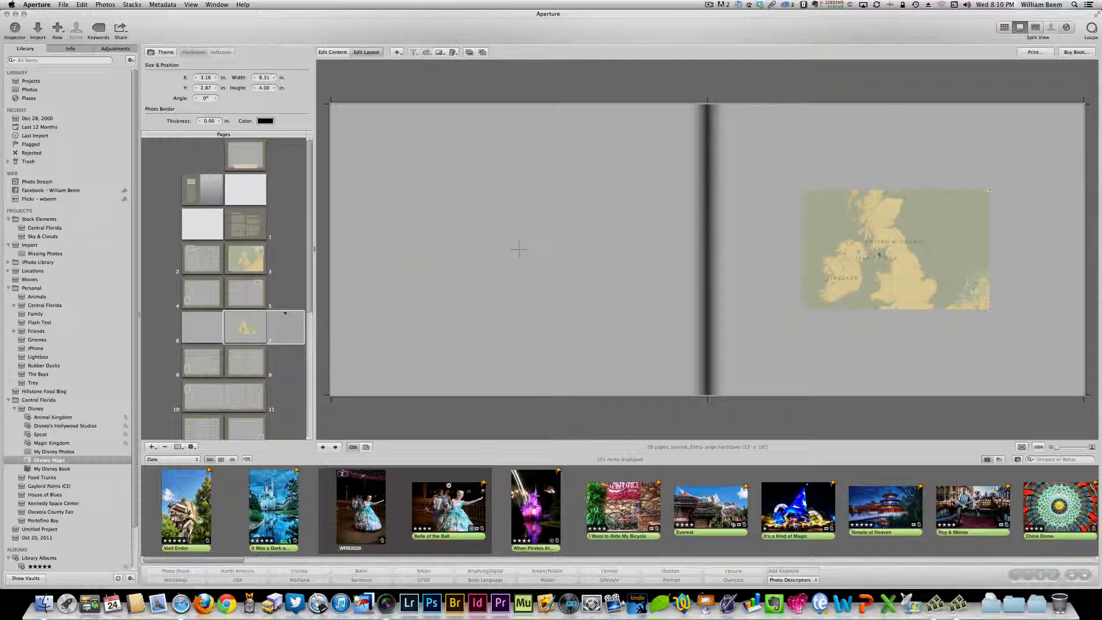
pyautogui.moveTo(803, 190); pyautogui.dragTo(820, 214)
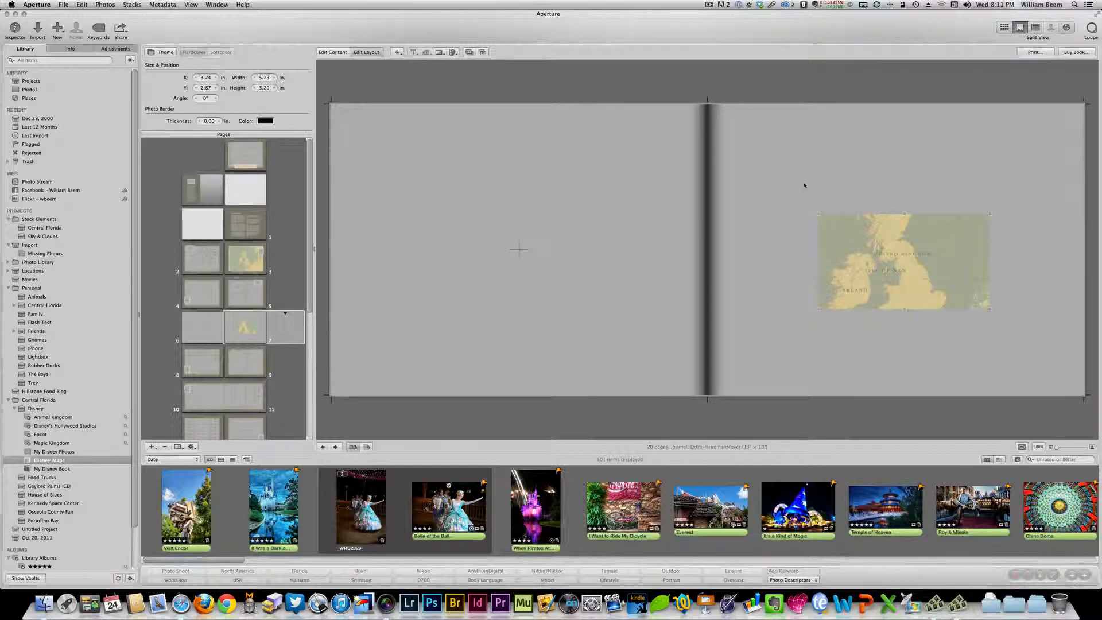
pyautogui.press('super+z')
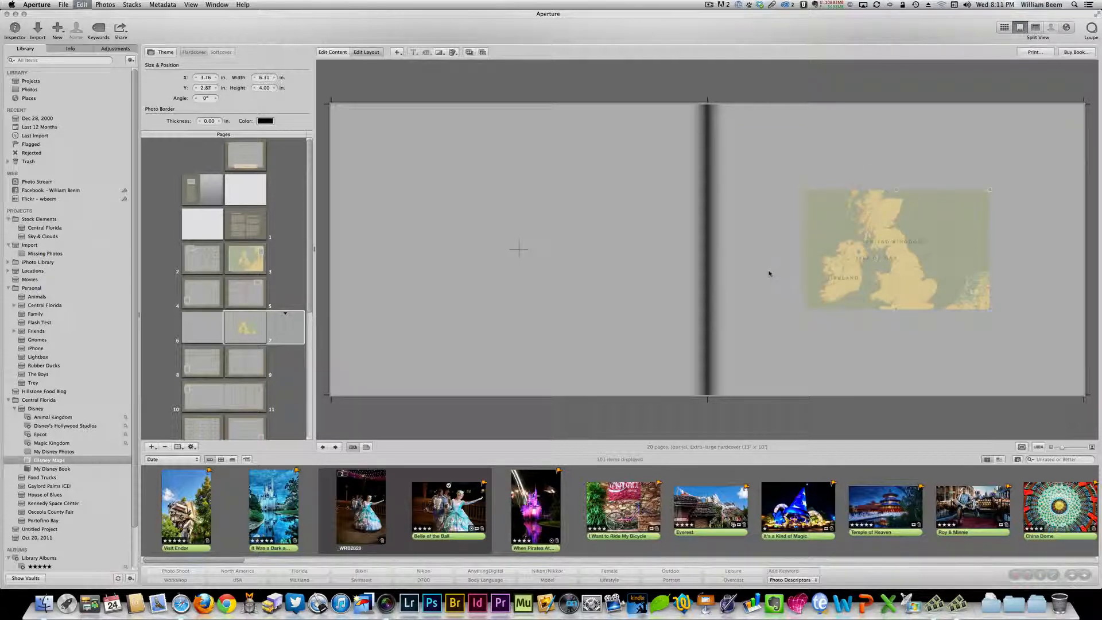
pyautogui.press('super+z')
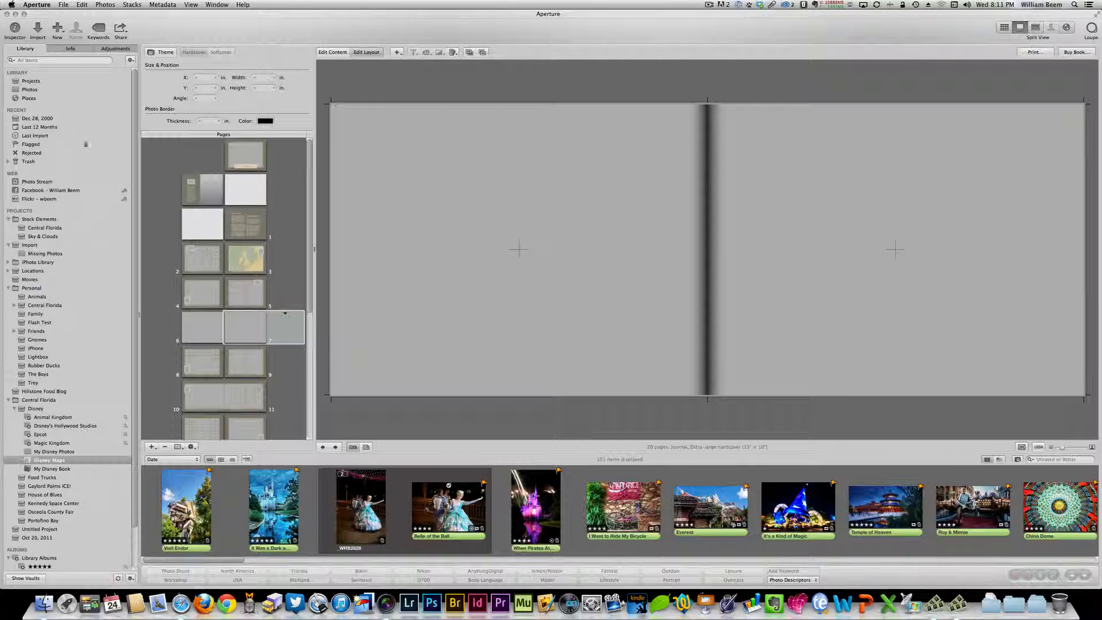
# Step: Open the map page 3 and place the purple castle photo "When Pirates" in the small frame overlapping its map
pyautogui.click(247, 260)
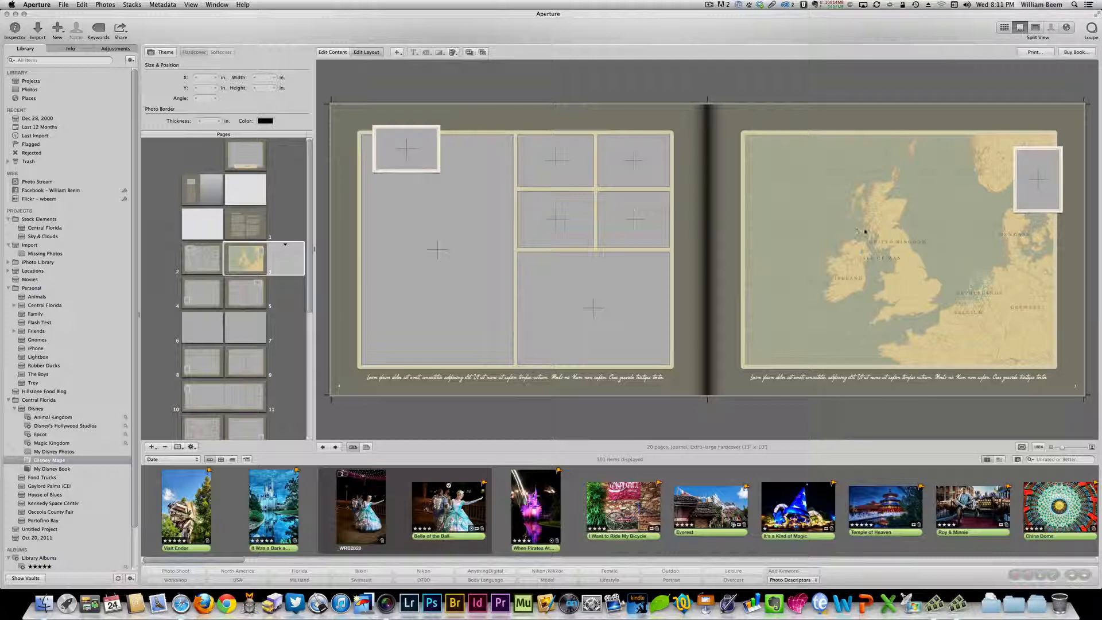
pyautogui.click(450, 512)
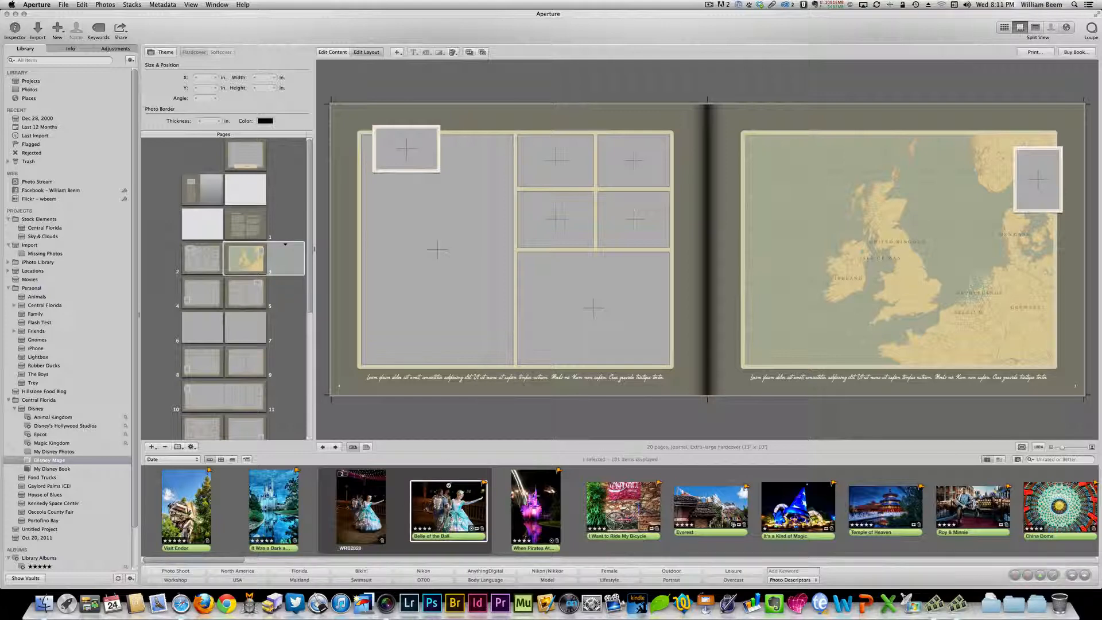
pyautogui.moveTo(450, 512); pyautogui.dragTo(1028, 214)
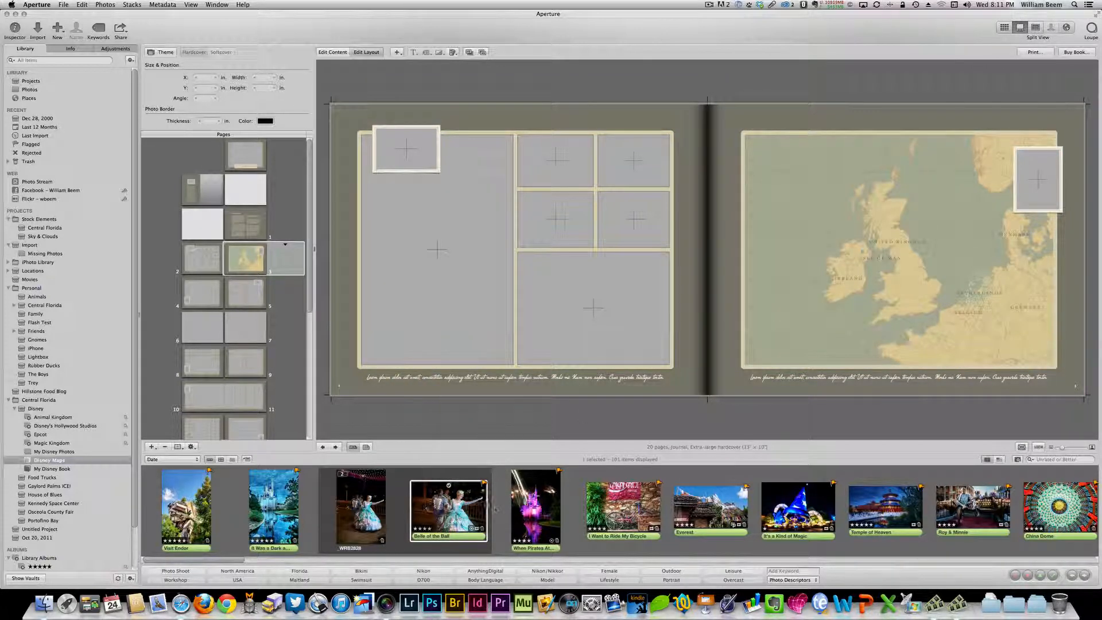
pyautogui.moveTo(536, 508); pyautogui.dragTo(1036, 198)
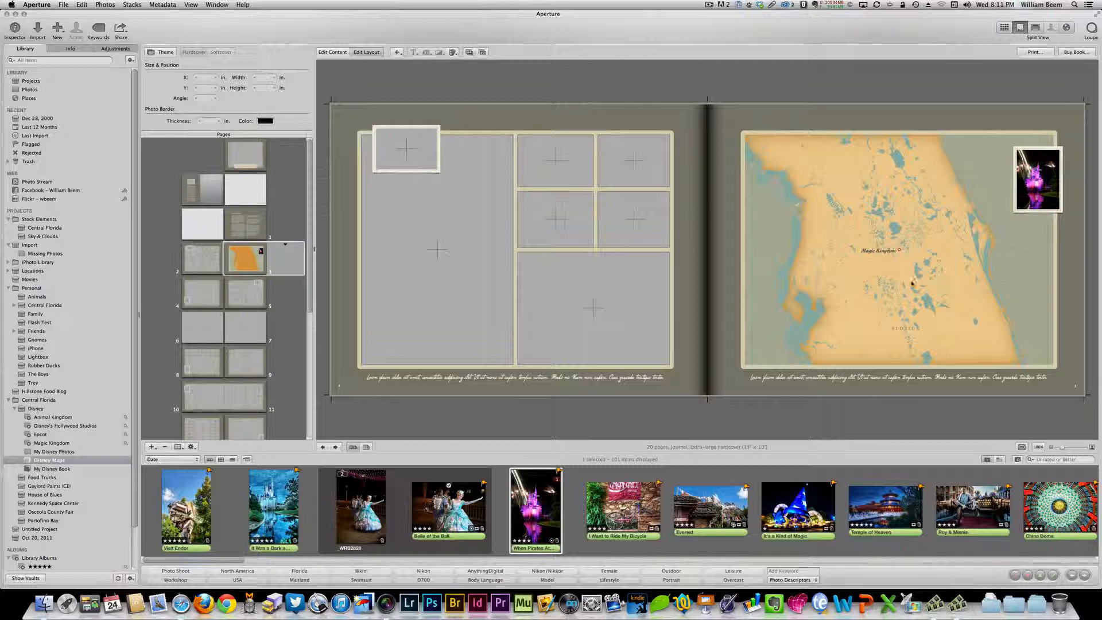
# Step: Open the page 3 map's options, zoom the map out to continental scale, and zoom back in to the closest level
pyautogui.click(863, 267)
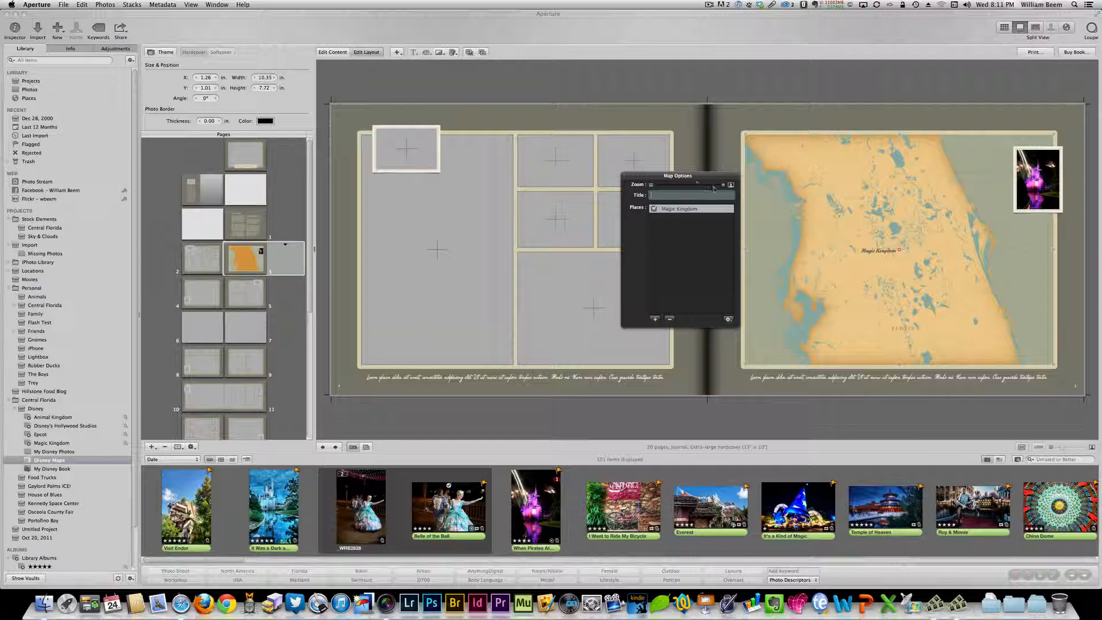
pyautogui.moveTo(723, 185); pyautogui.dragTo(681, 191)
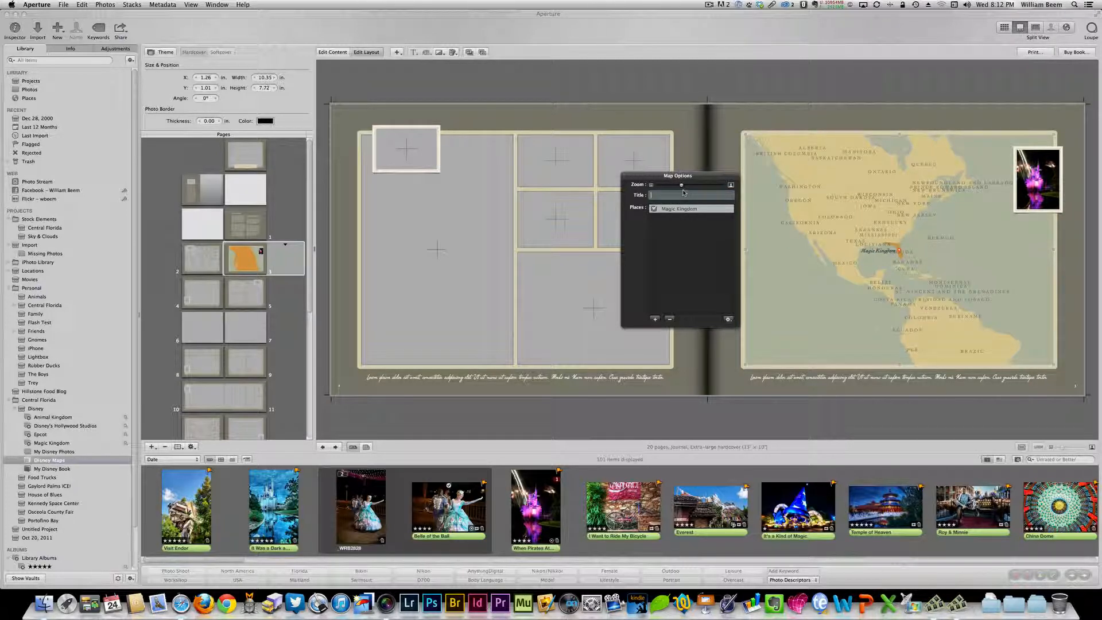
pyautogui.moveTo(682, 192); pyautogui.dragTo(722, 185)
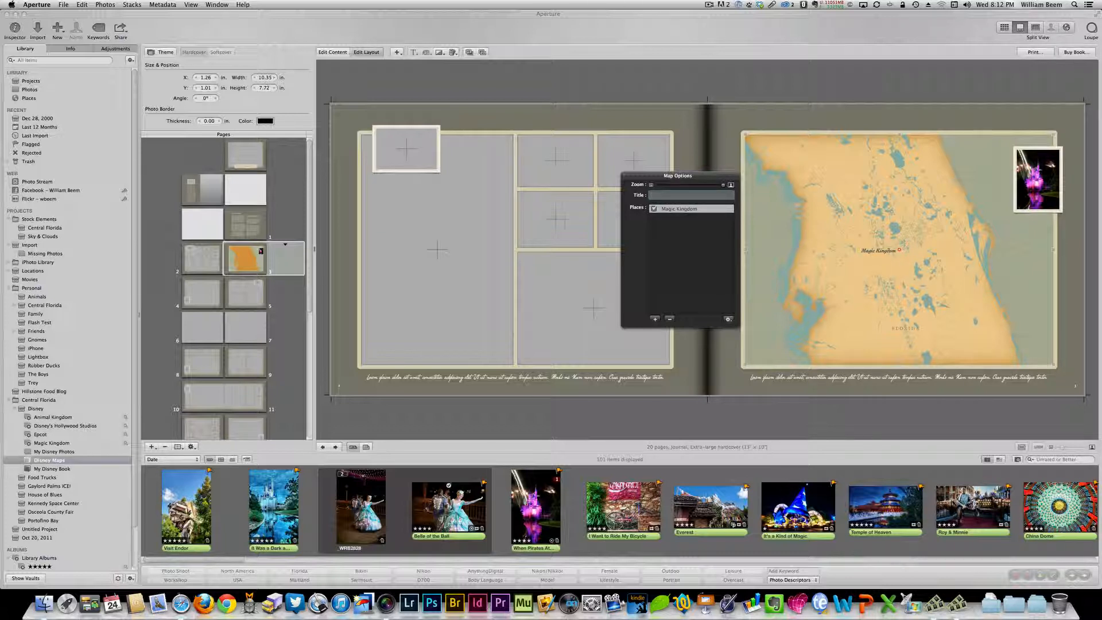
# Step: Place the "It's a Kind of Magic" photo in page 2's large lower frame and show lines with arrowheads between the map's places
pyautogui.moveTo(800, 516); pyautogui.dragTo(591, 310)
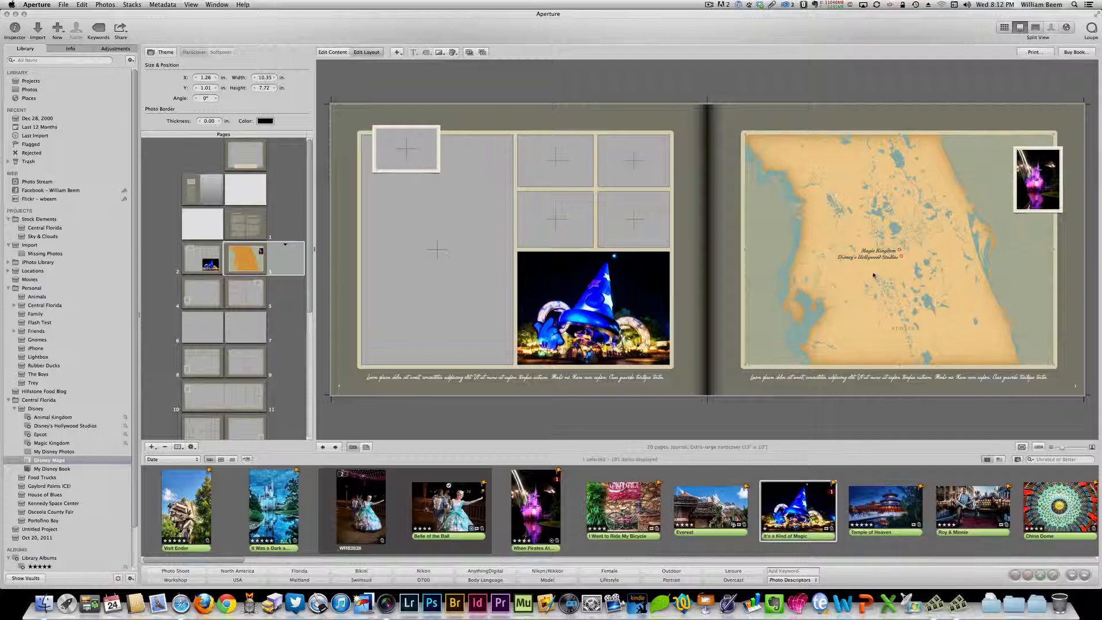
pyautogui.click(865, 290)
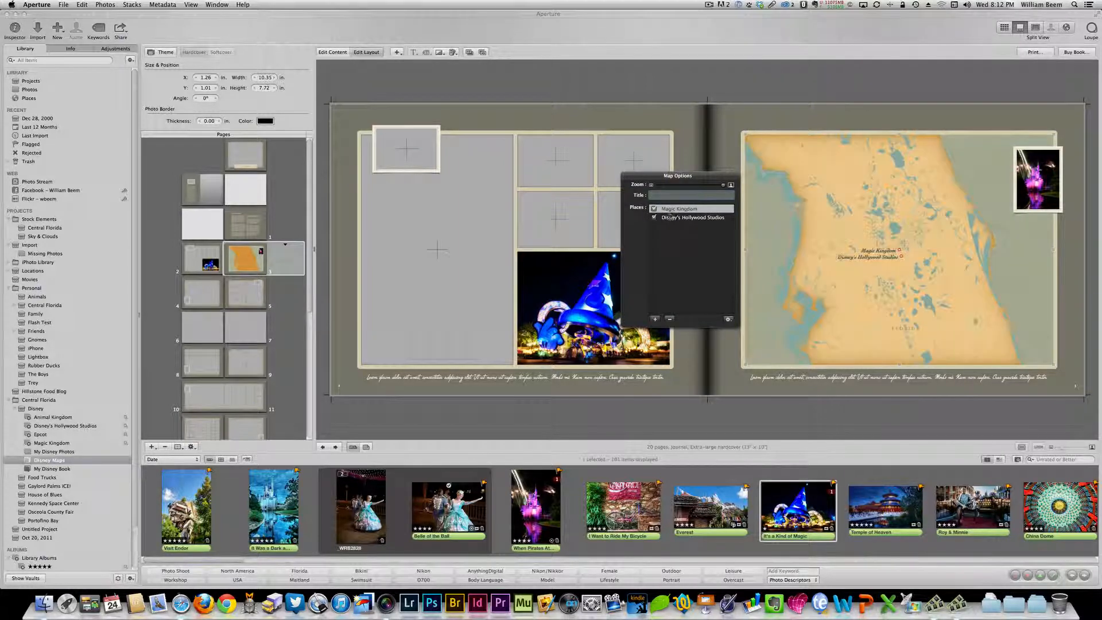
pyautogui.click(728, 320)
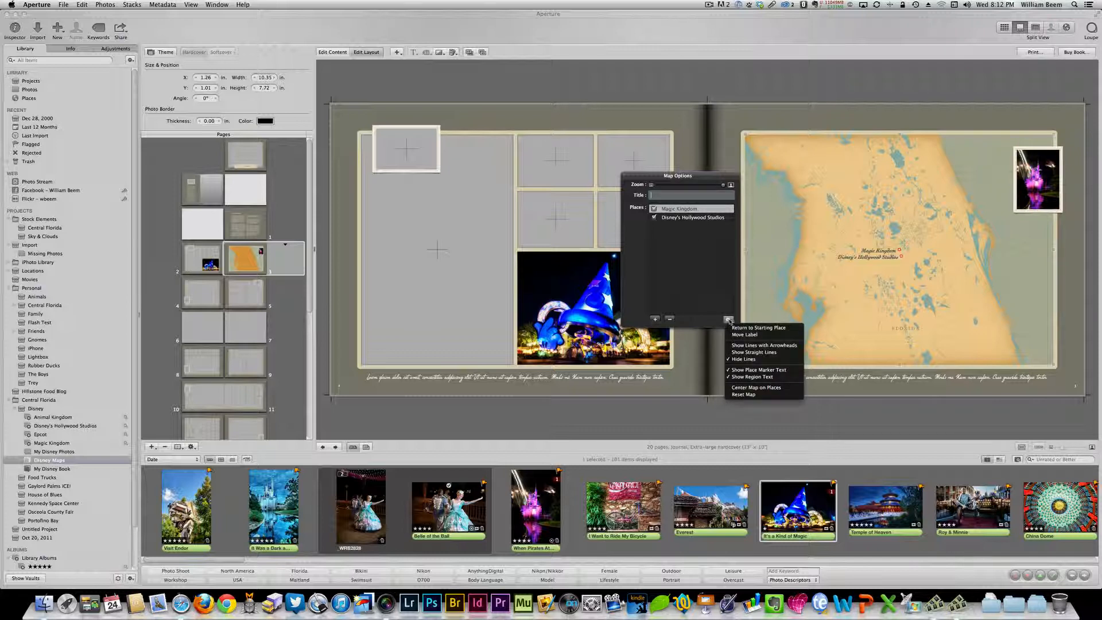
pyautogui.click(767, 346)
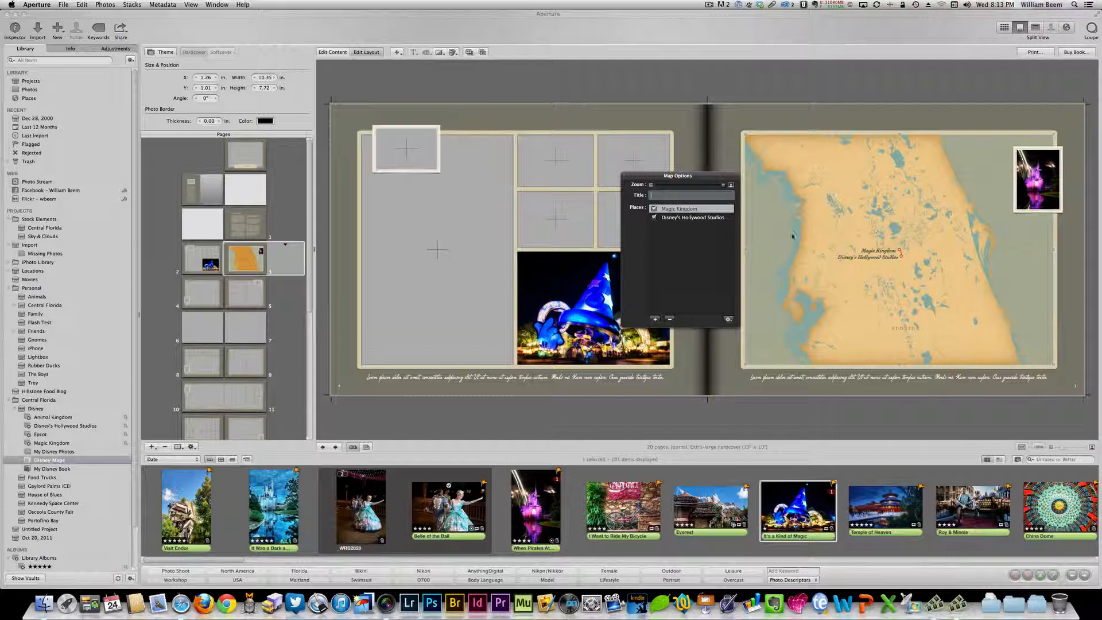
# Step: Change the map's connecting lines to straight lines and shift the map slightly within its frame on page 3
pyautogui.click(728, 319)
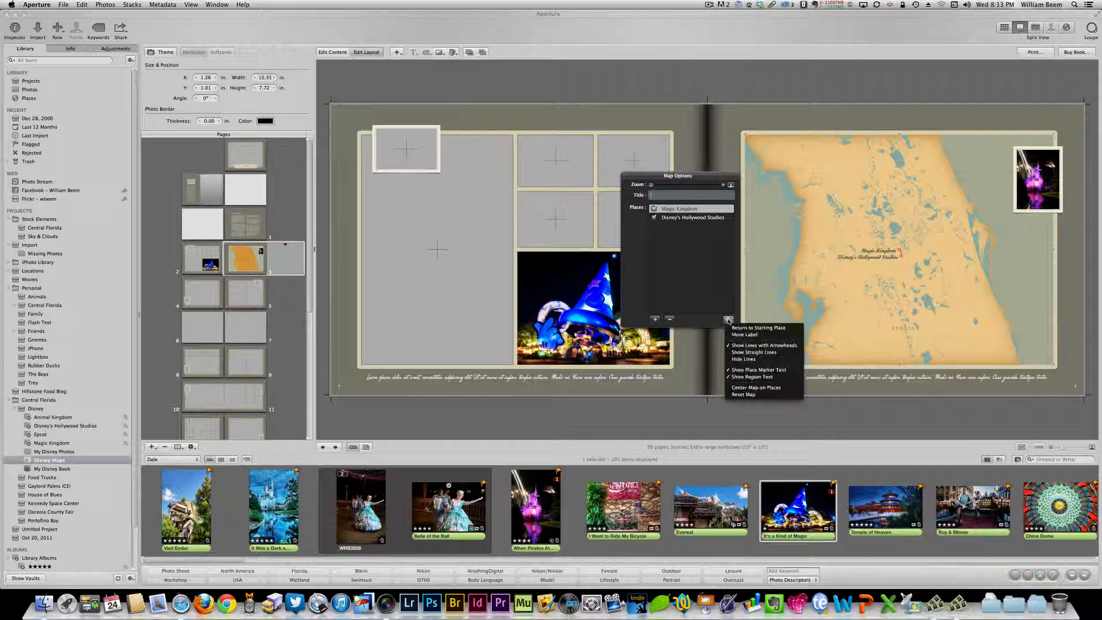
pyautogui.click(728, 352)
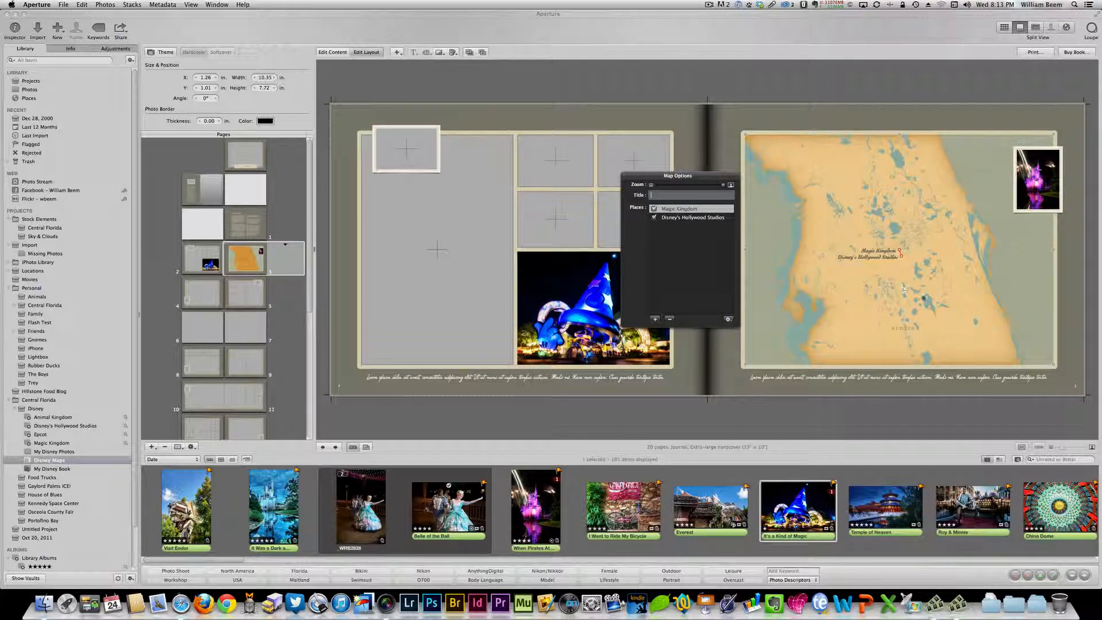
pyautogui.click(880, 242)
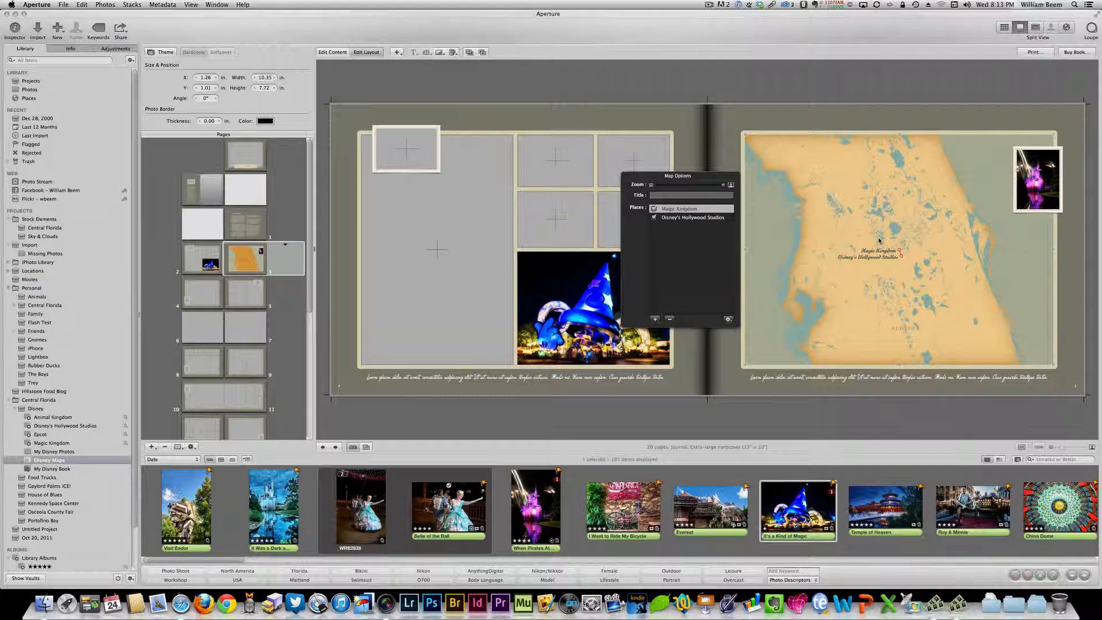
pyautogui.moveTo(880, 241); pyautogui.dragTo(901, 261)
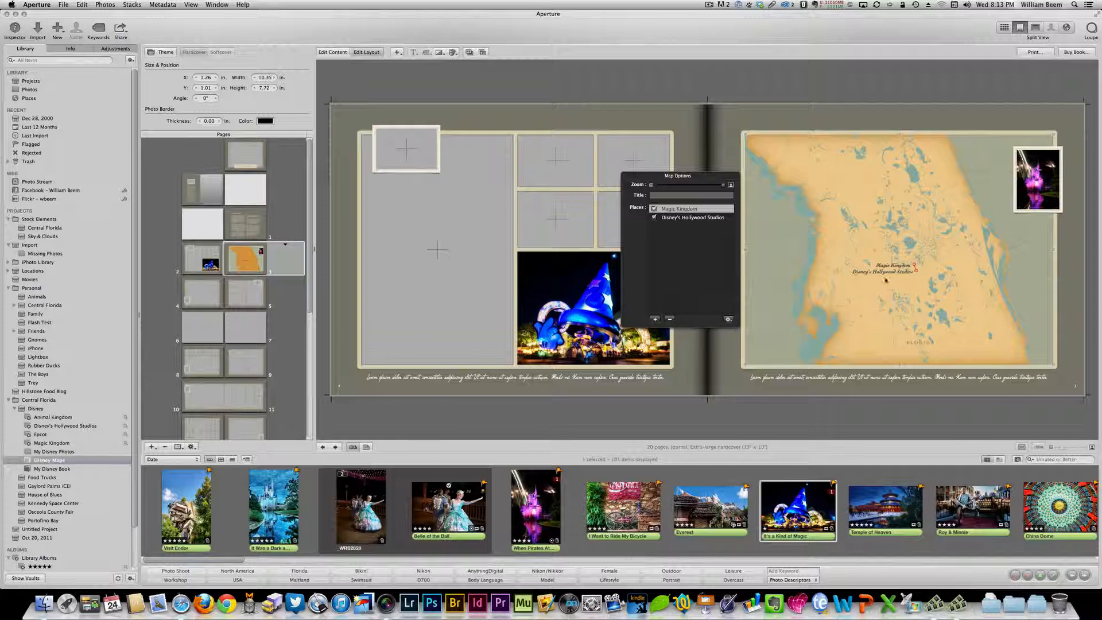
pyautogui.moveTo(886, 280); pyautogui.dragTo(877, 268)
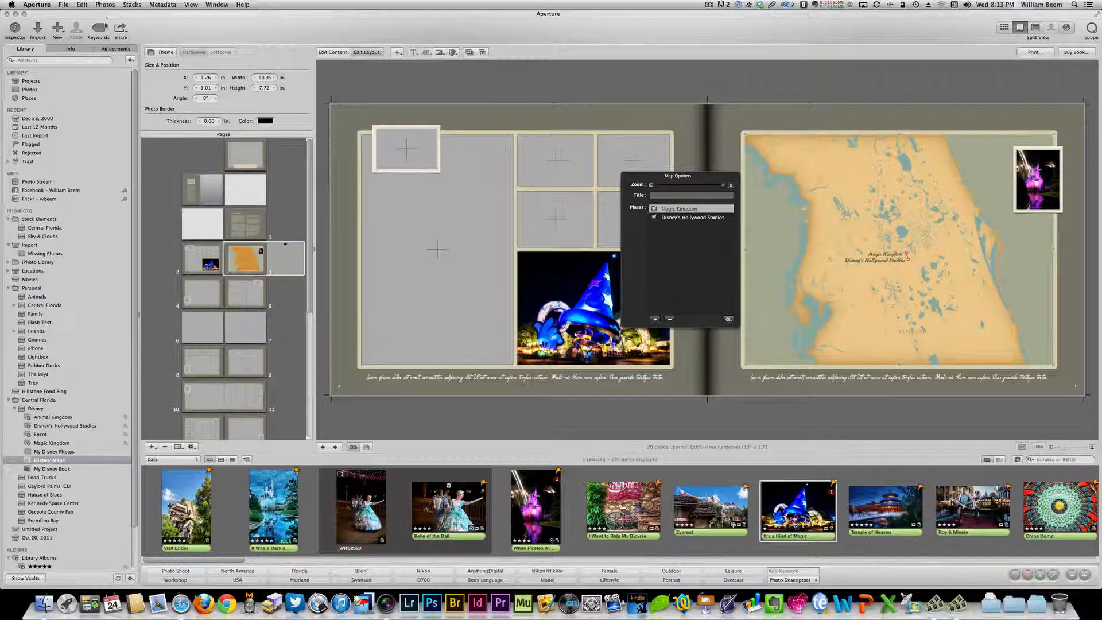
# Step: Switch to the Travel.aplibrary library
pyautogui.click(63, 4)
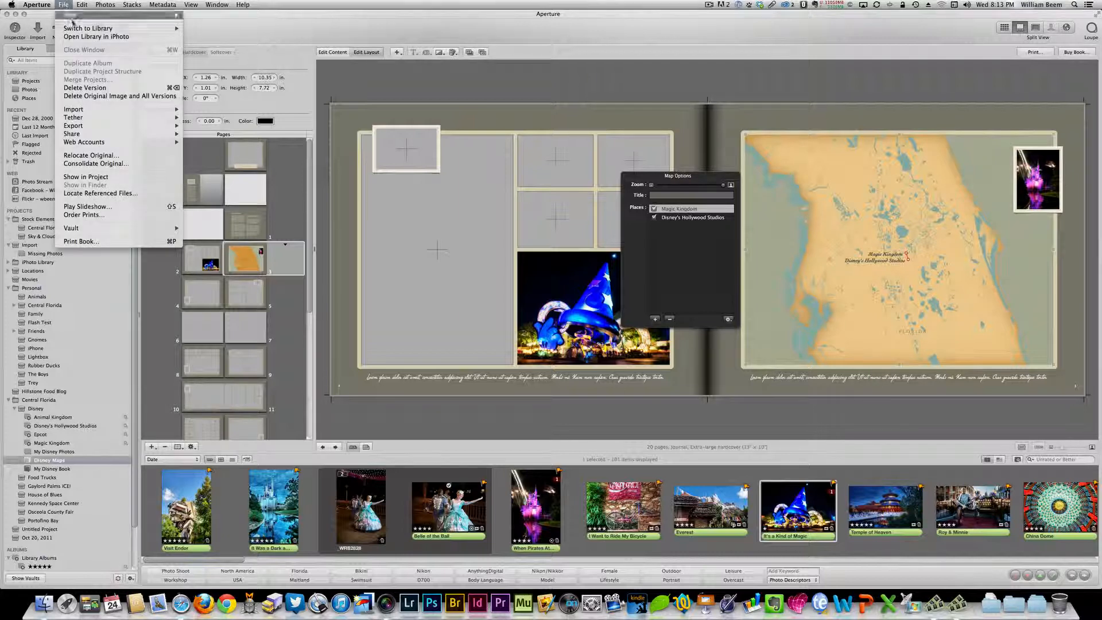
pyautogui.moveTo(79, 28)
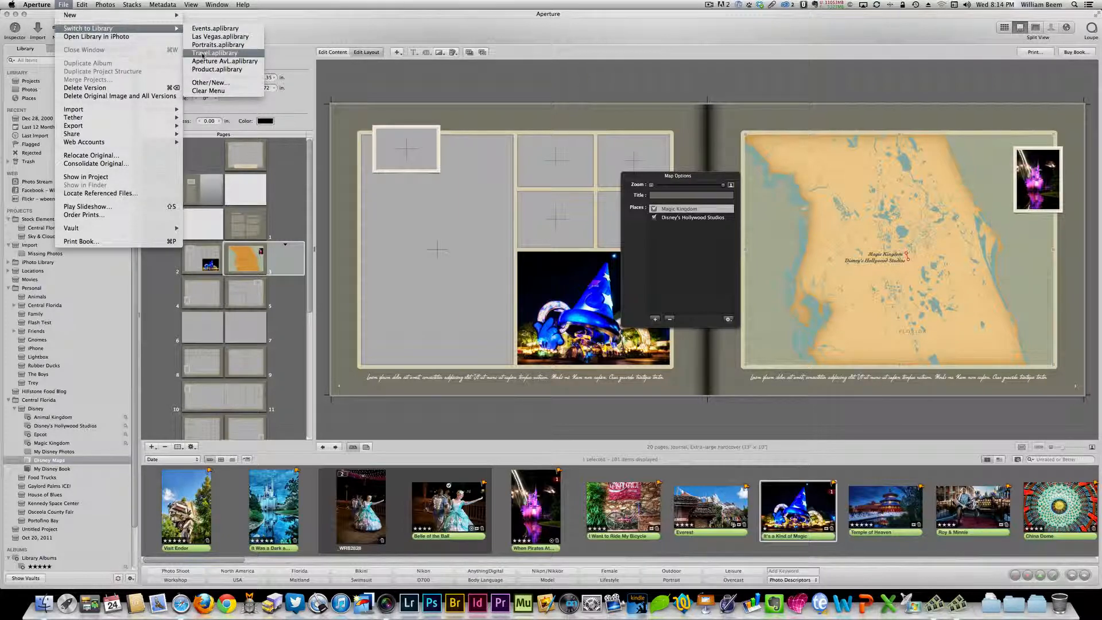
pyautogui.click(232, 52)
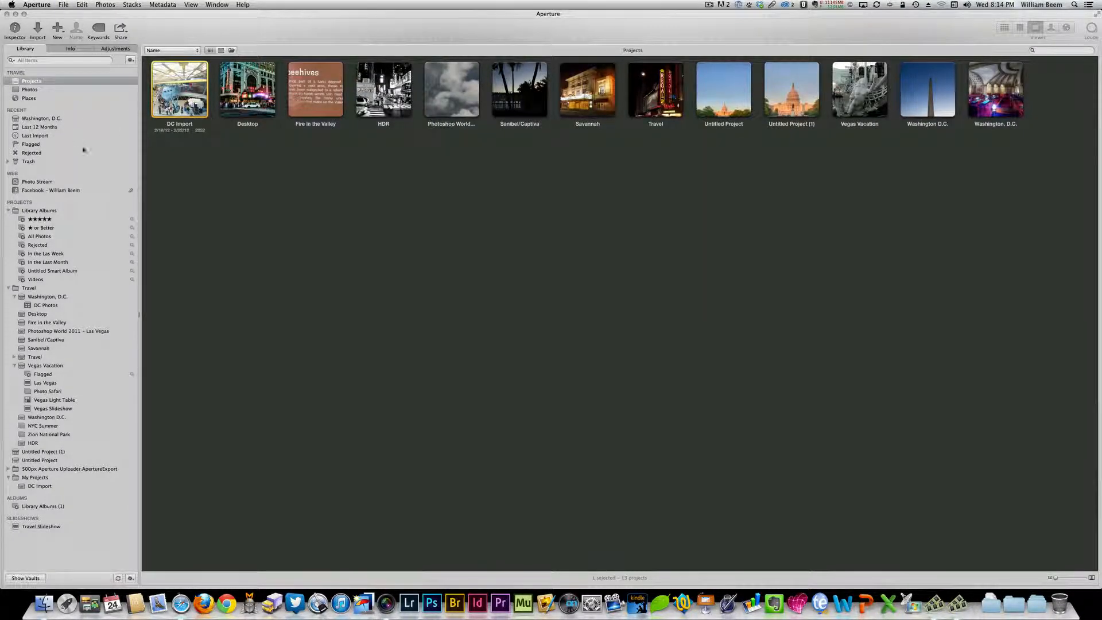
# Step: Show all photos in the Travel library as a grid and filter them by the green and blue color labels
pyautogui.click(32, 90)
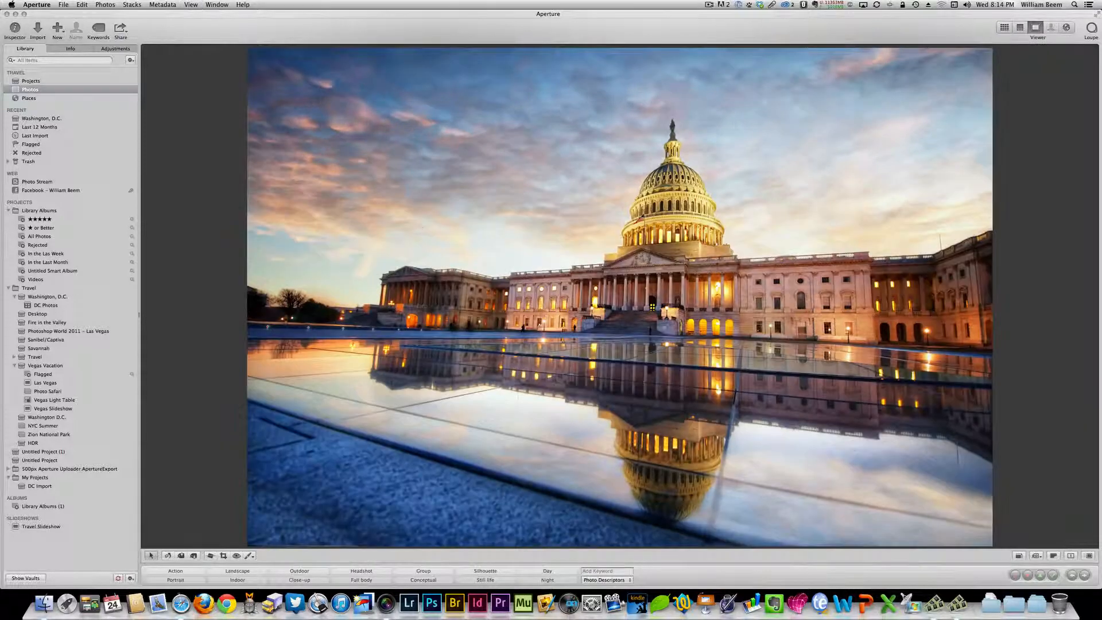
pyautogui.click(1004, 27)
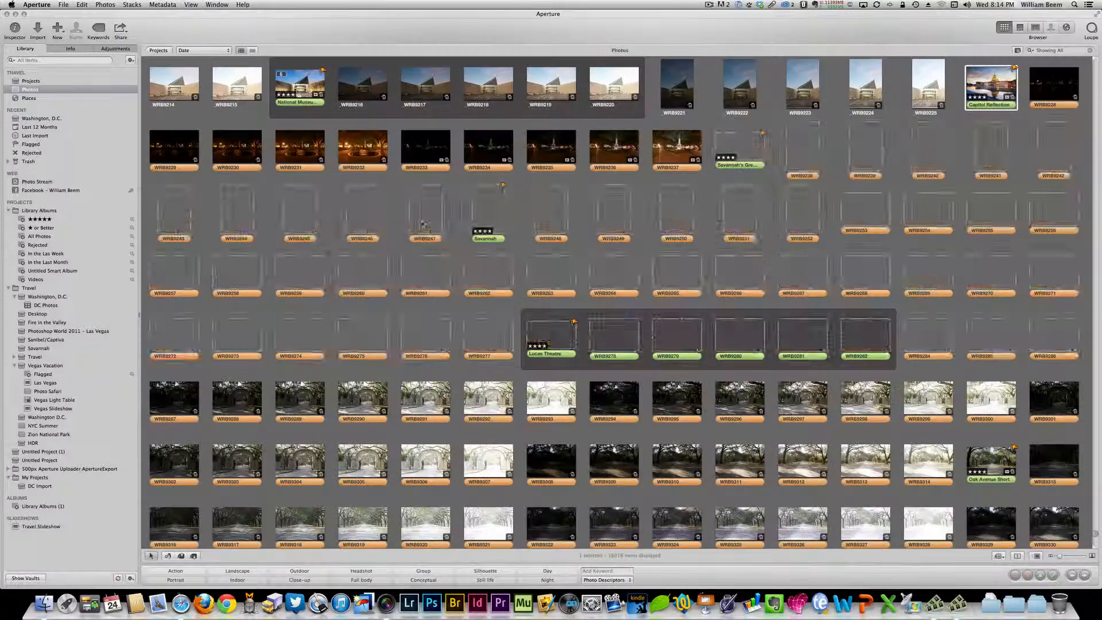
pyautogui.click(1017, 52)
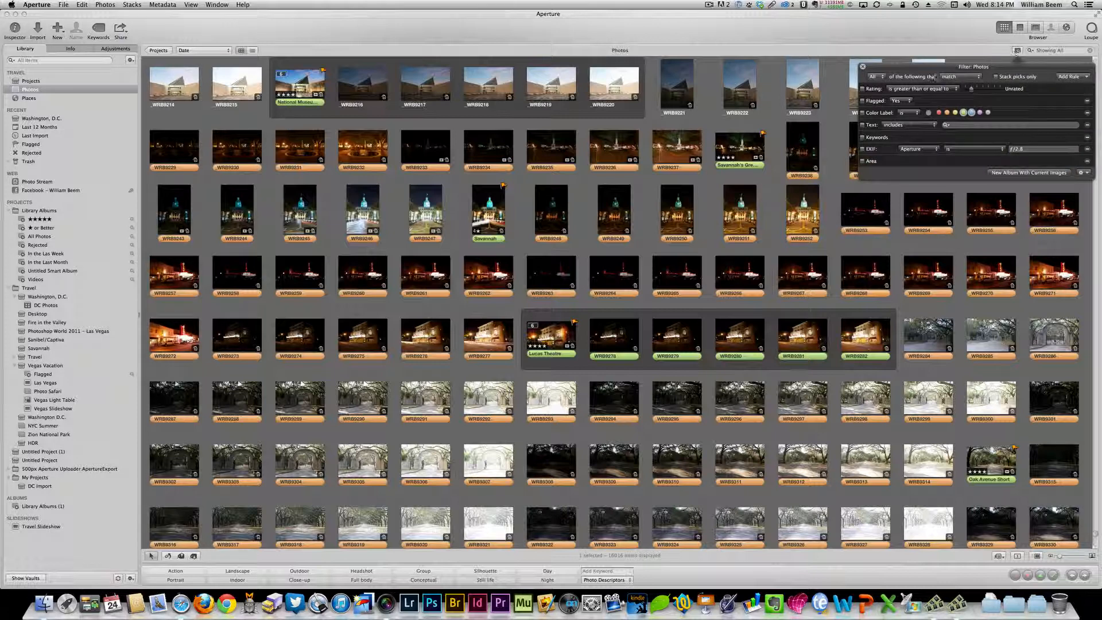
pyautogui.click(863, 114)
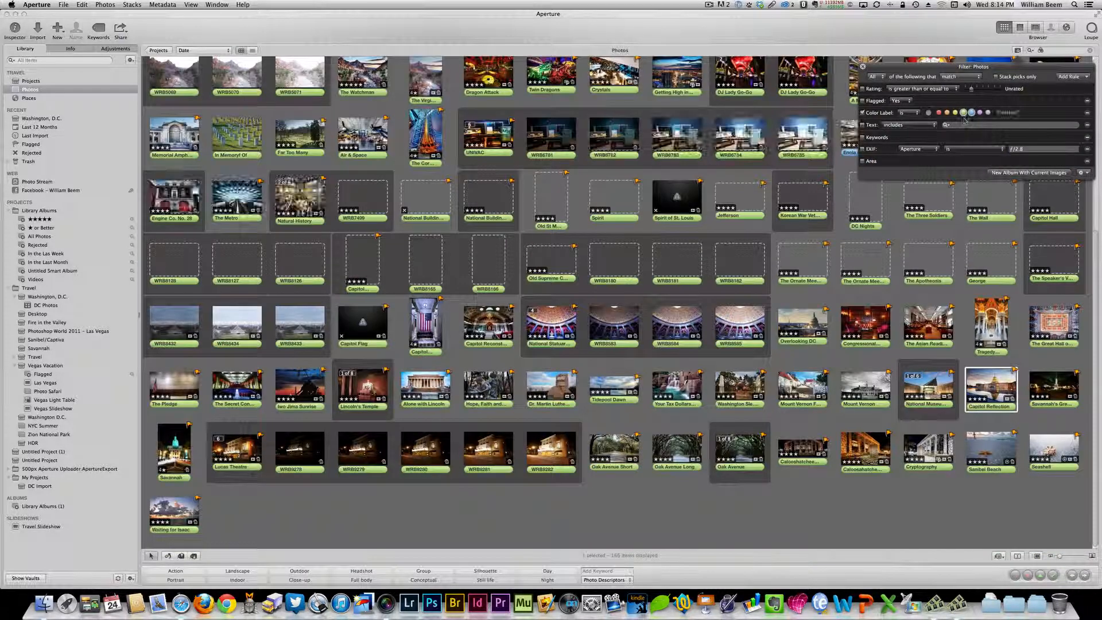
# Step: Add an EXIF filter condition for photos whose Latitude is not empty, and close the filter settings
pyautogui.click(862, 149)
pyautogui.click(912, 150)
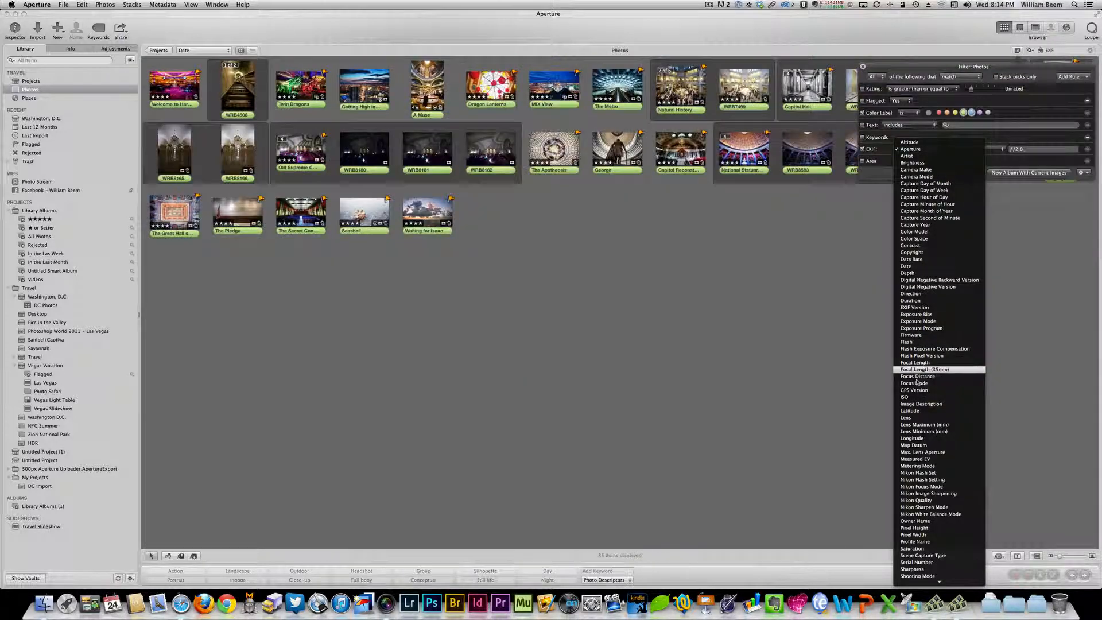
pyautogui.click(933, 409)
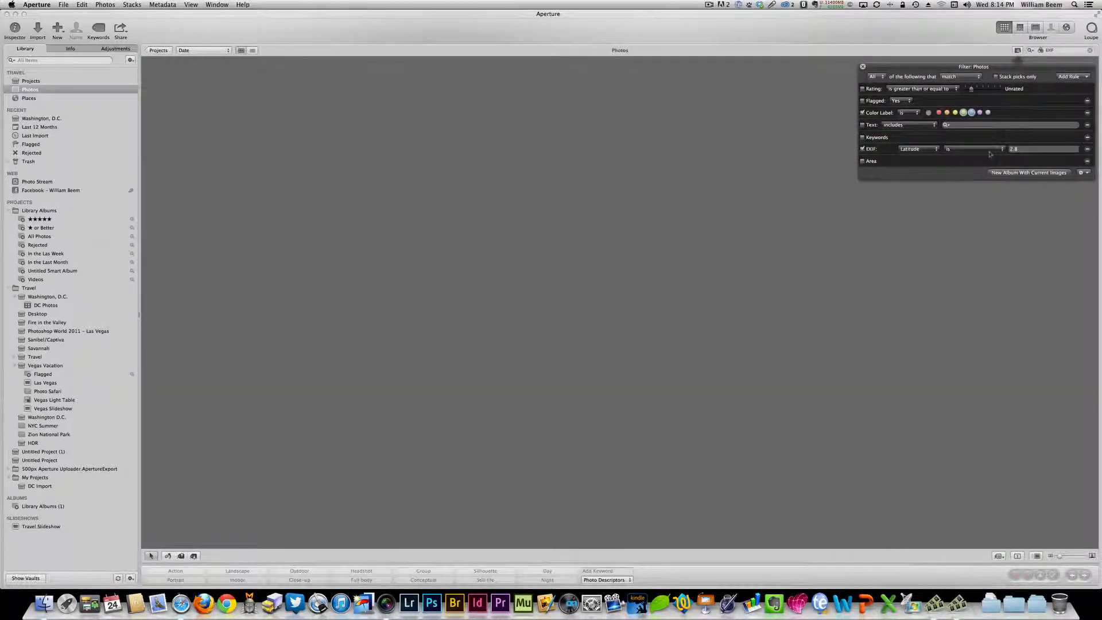
pyautogui.click(989, 154)
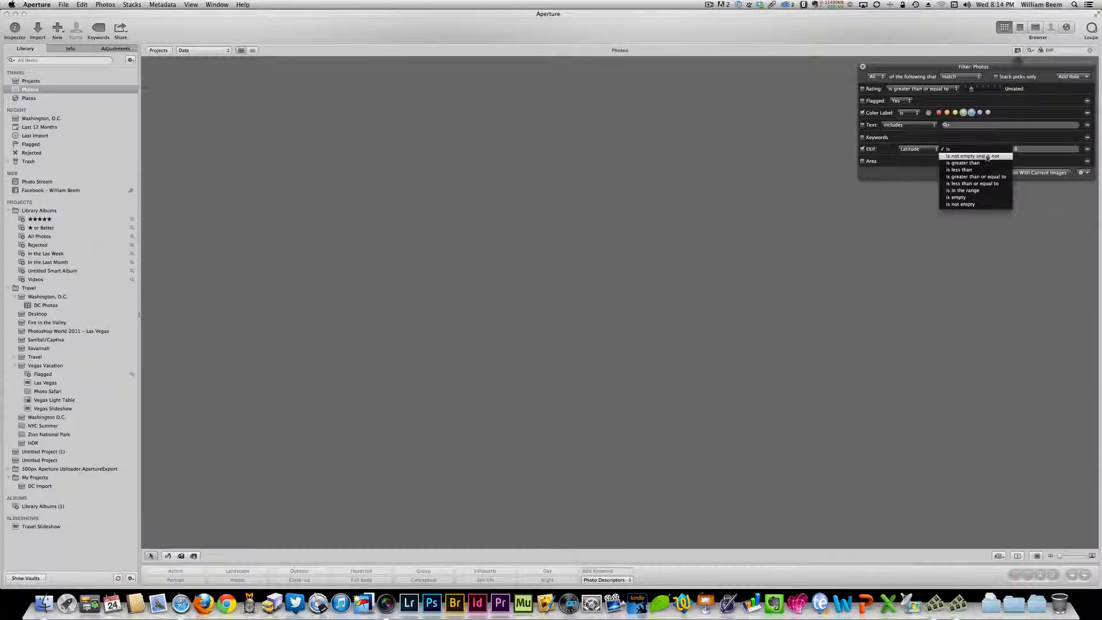
pyautogui.click(974, 204)
pyautogui.click(863, 67)
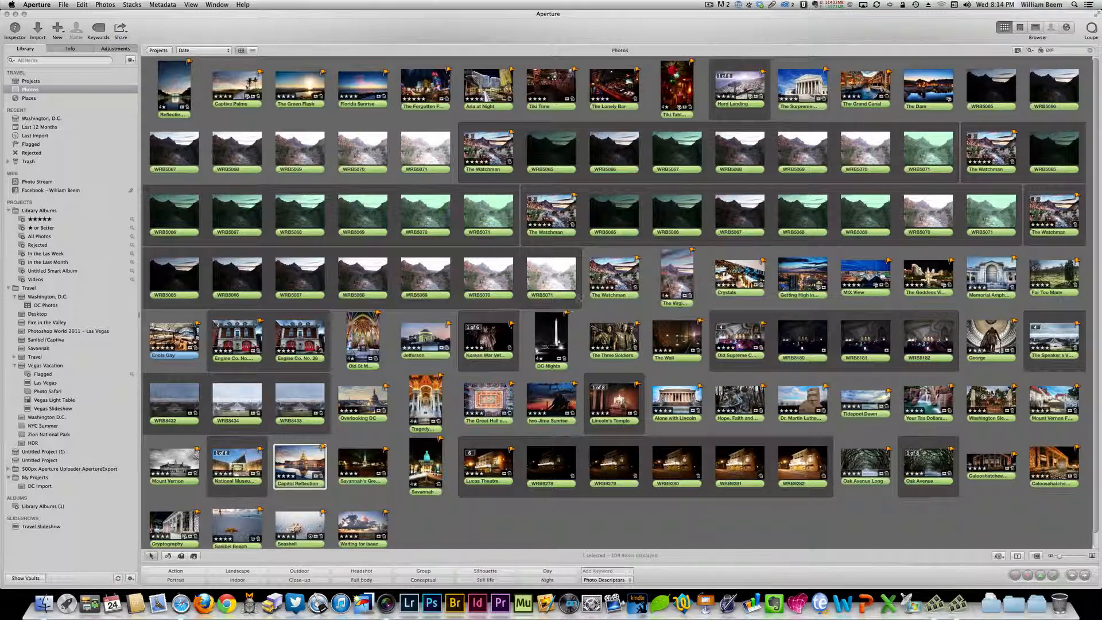
# Step: Create an Extra-large Journal-themed book named "Travel Maps" from all the filtered photos
pyautogui.click(607, 283)
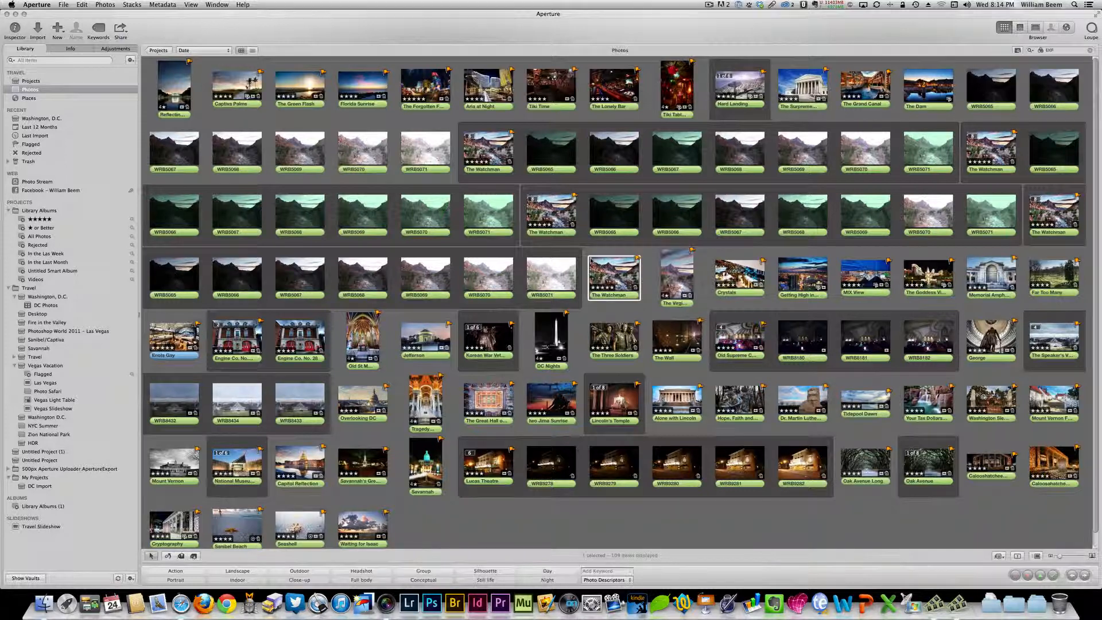
pyautogui.press('super+a')
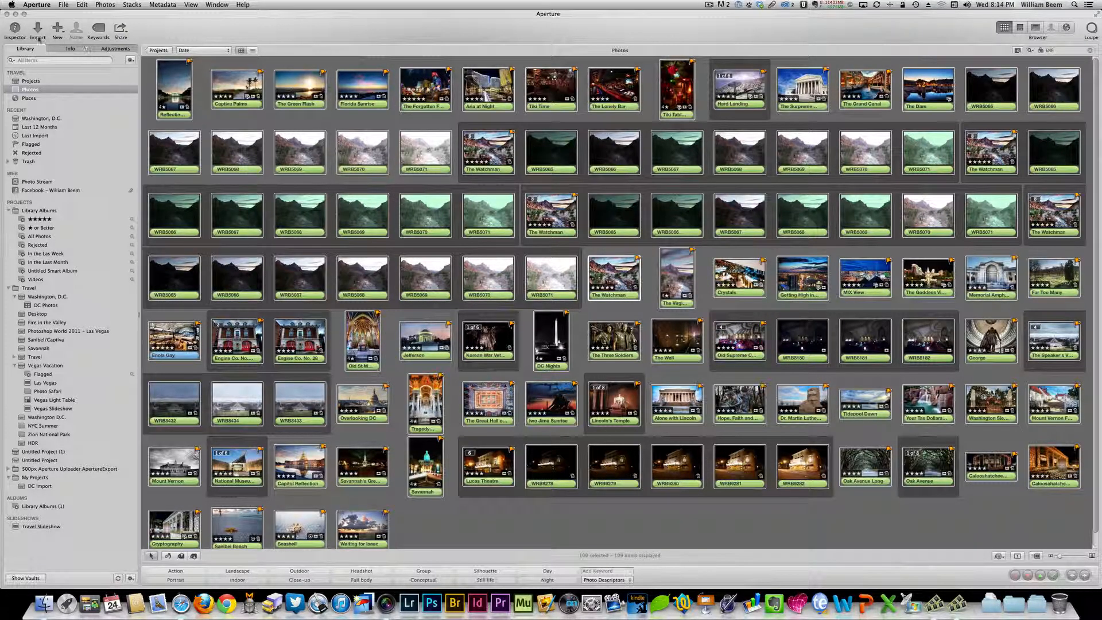
pyautogui.click(58, 29)
pyautogui.click(71, 101)
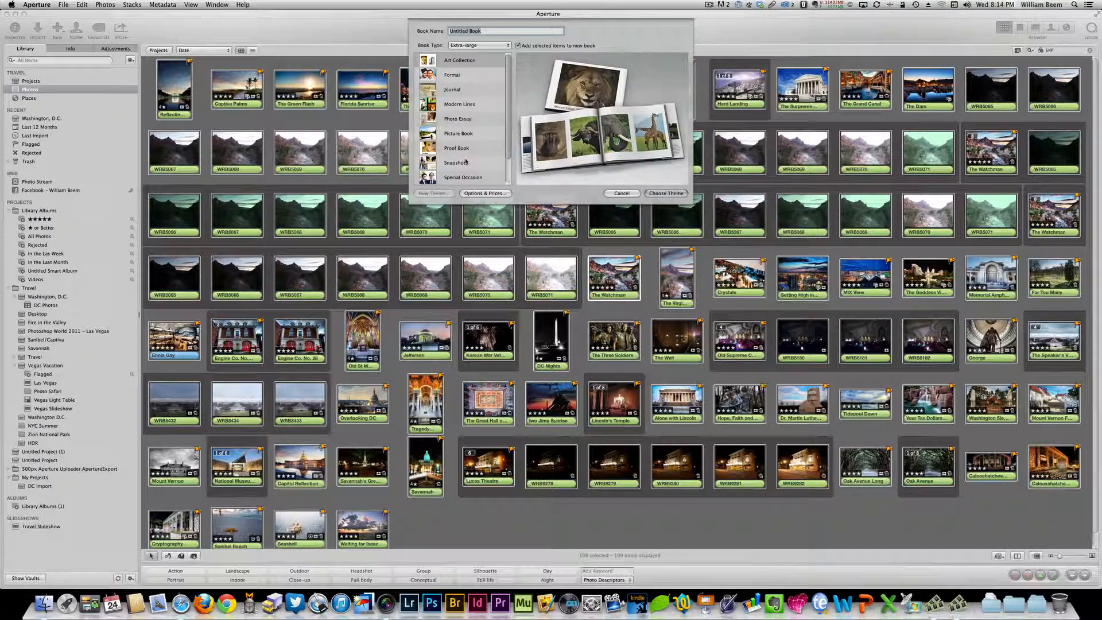
pyautogui.write('Travel Maps')
pyautogui.click(460, 90)
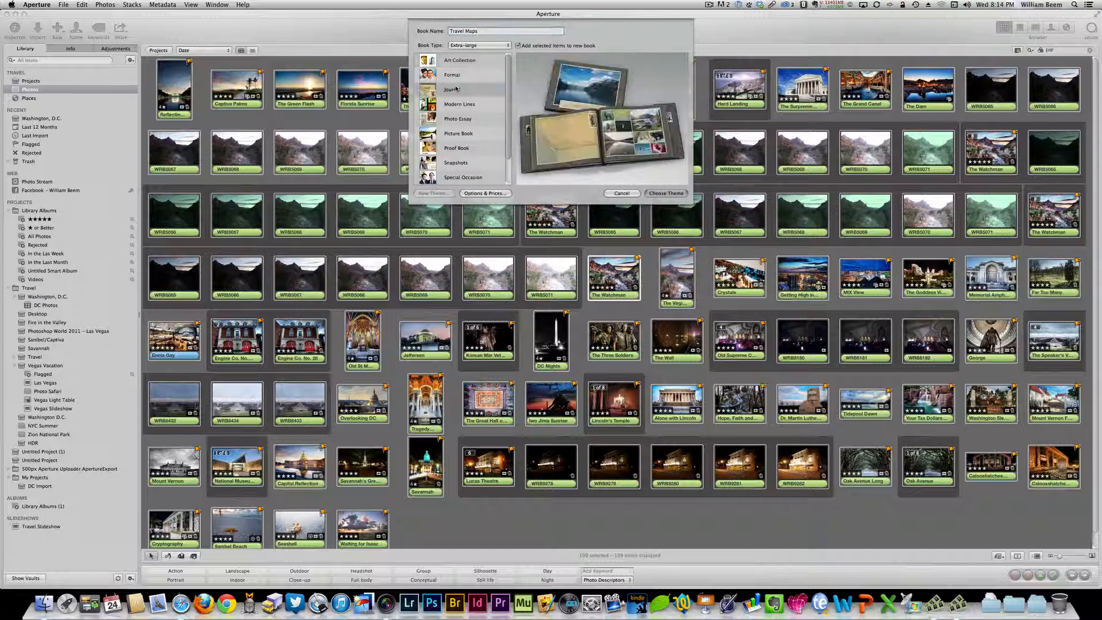
pyautogui.click(665, 192)
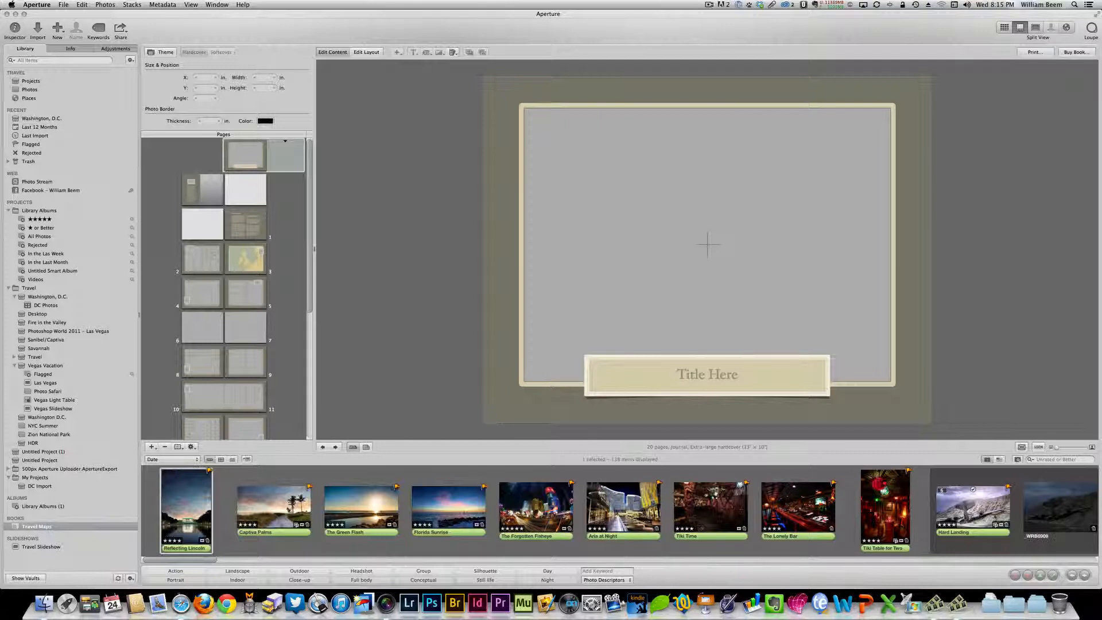
# Step: Place "The Forgotten Fisheye" photo on the book cover and "Tiki Table for Two" in page 3's small inset frame
pyautogui.moveTo(535, 508); pyautogui.dragTo(644, 305)
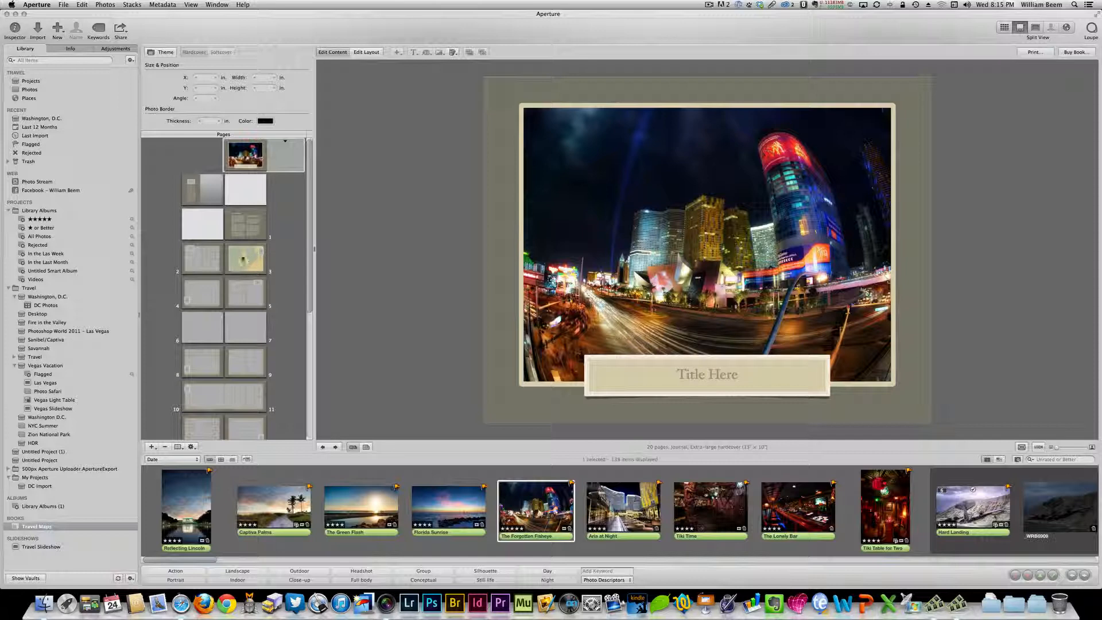
pyautogui.click(248, 263)
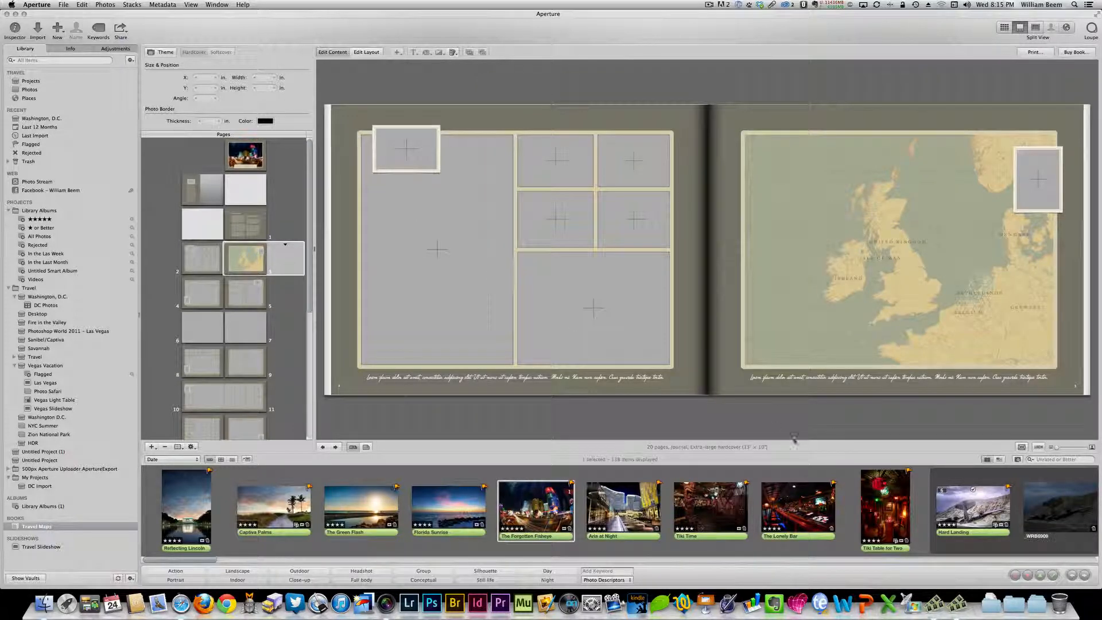
pyautogui.moveTo(878, 505); pyautogui.dragTo(979, 287)
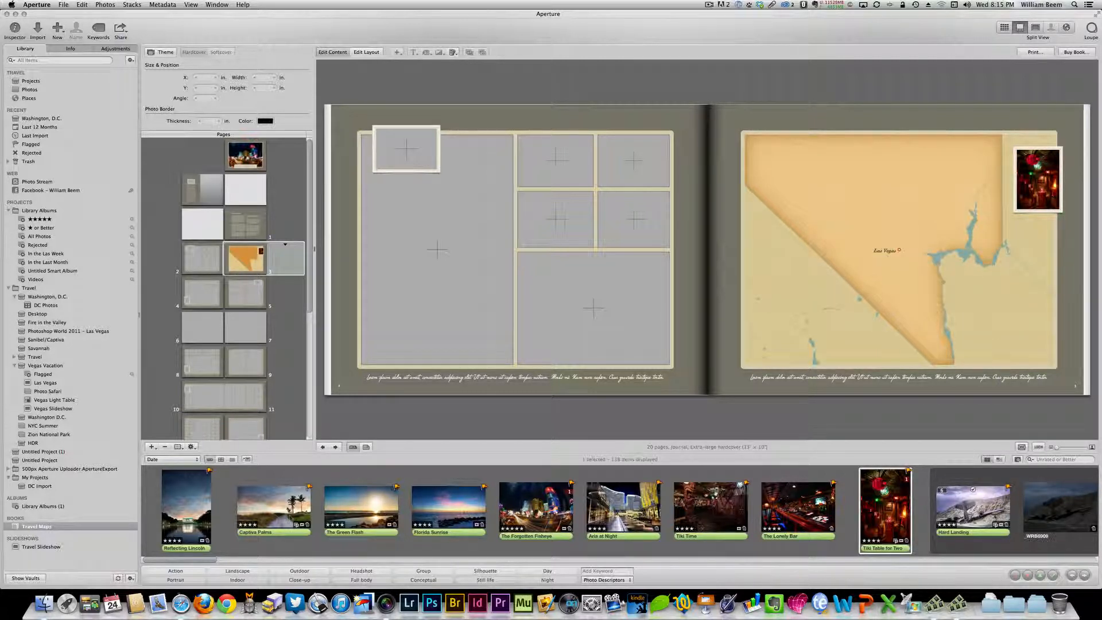
# Step: Place "Captiva Palms" in page 2's large lower frame, and zoom out and reposition page 3's map to fit the United States
pyautogui.click(272, 516)
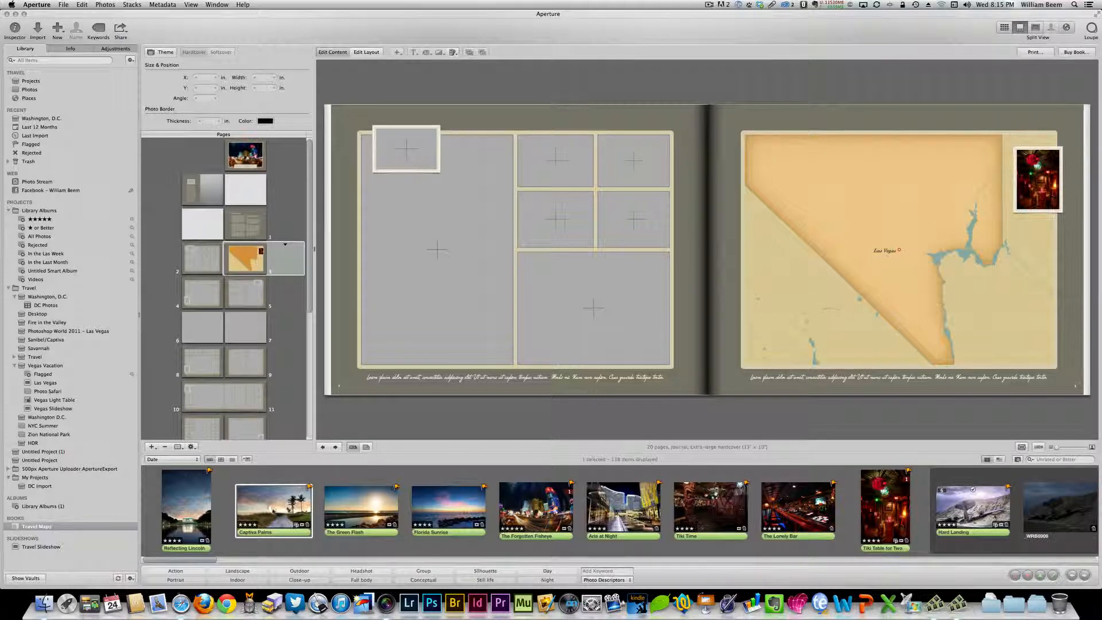
pyautogui.moveTo(272, 517); pyautogui.dragTo(599, 334)
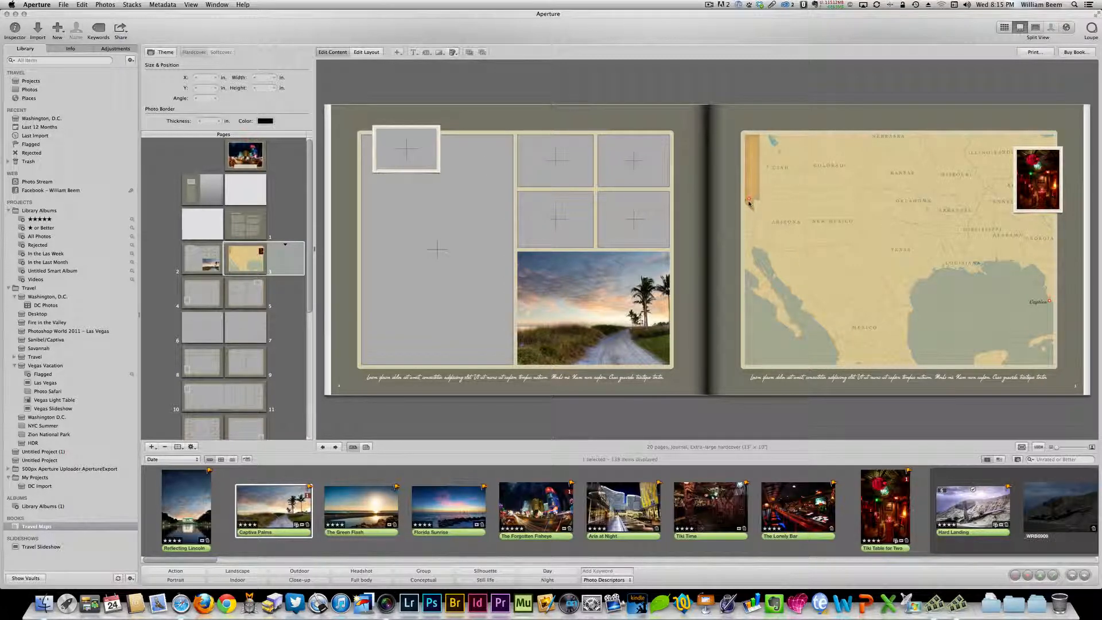
pyautogui.click(877, 245)
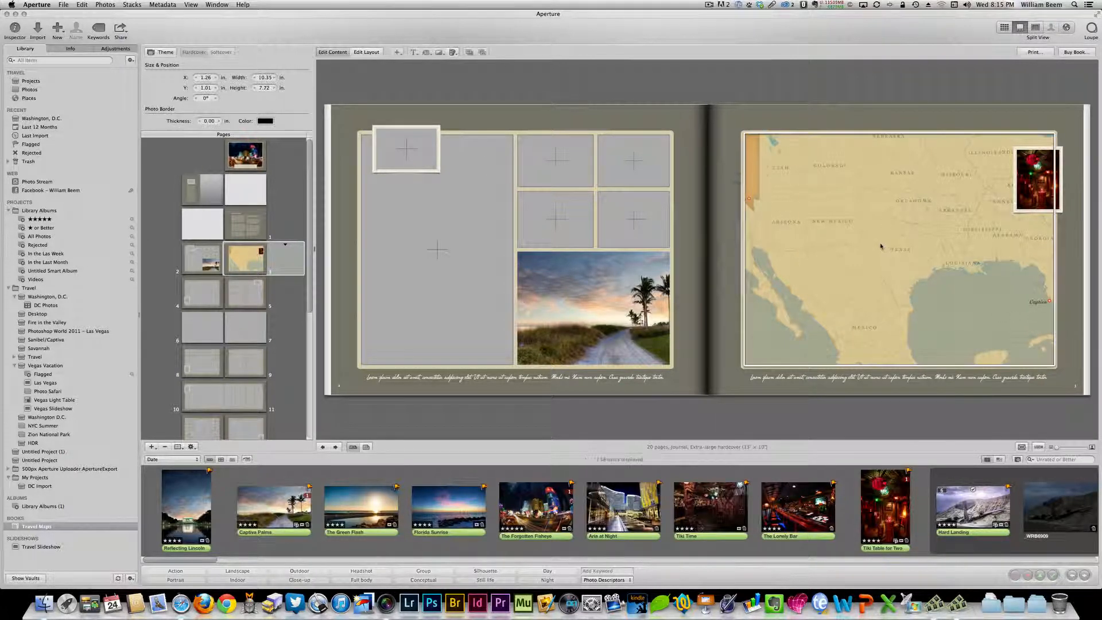
pyautogui.moveTo(692, 187); pyautogui.dragTo(687, 187)
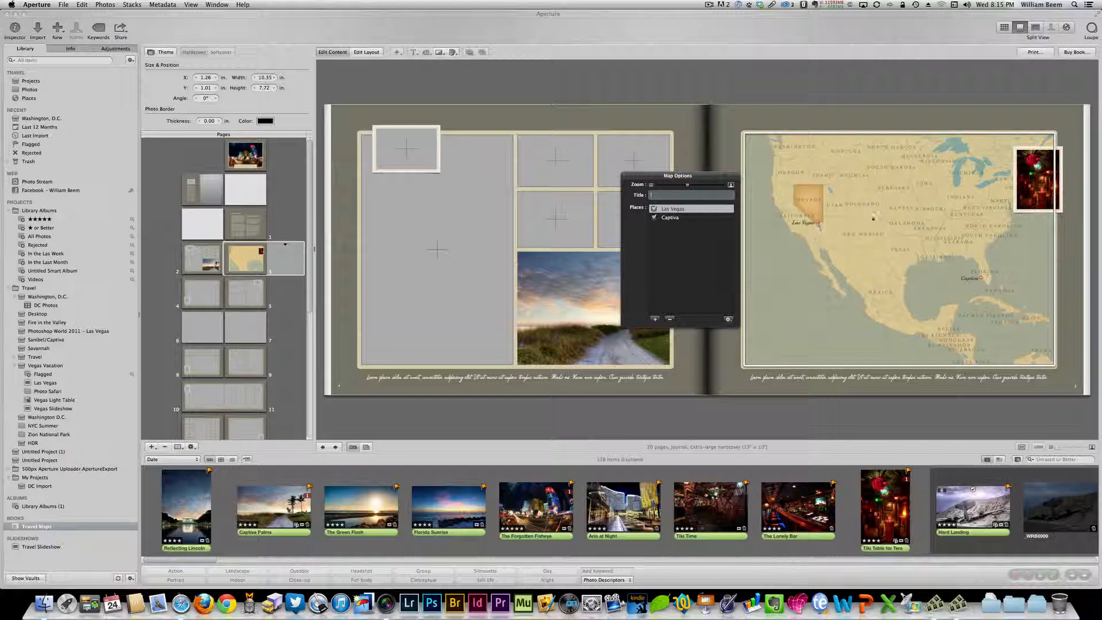
pyautogui.moveTo(818, 227); pyautogui.dragTo(863, 253)
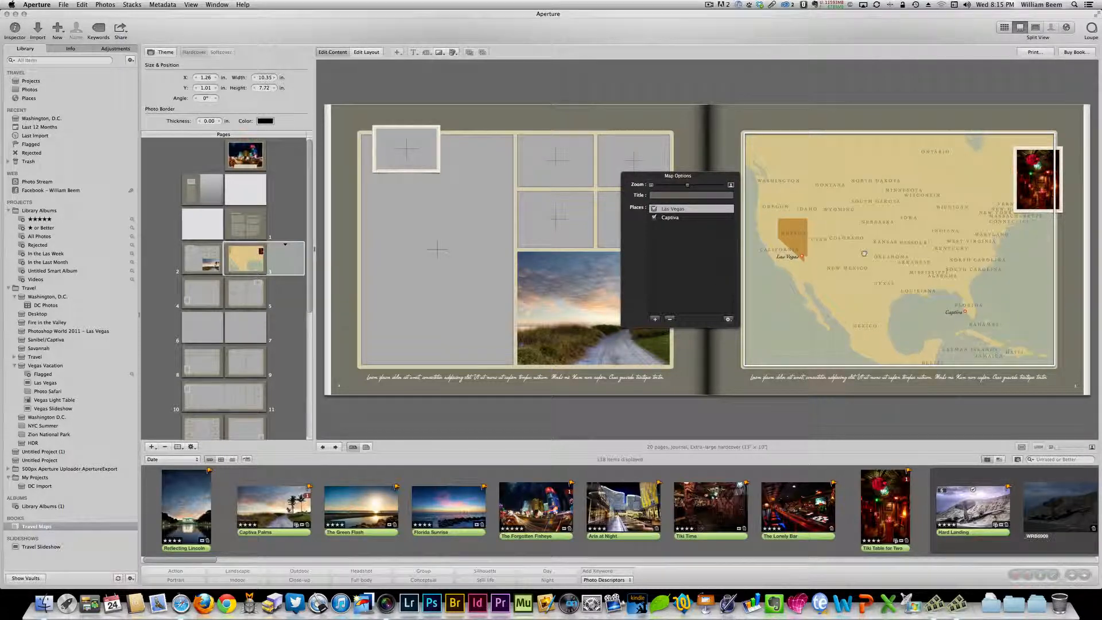
# Step: Show lines with arrowheads between the places on page 3's map
pyautogui.click(727, 319)
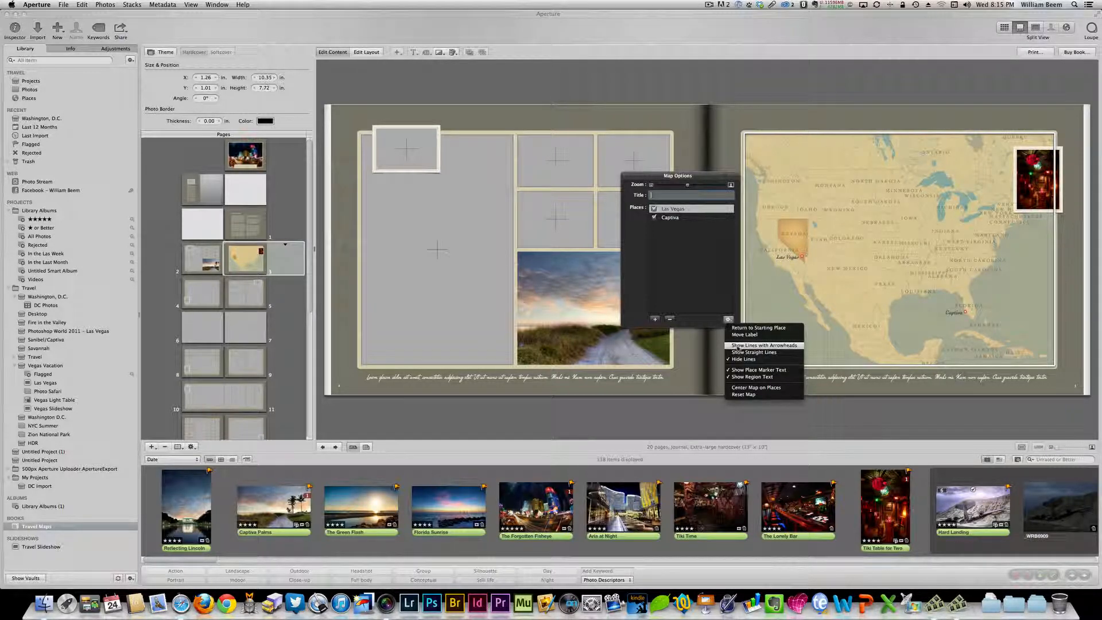
pyautogui.click(737, 345)
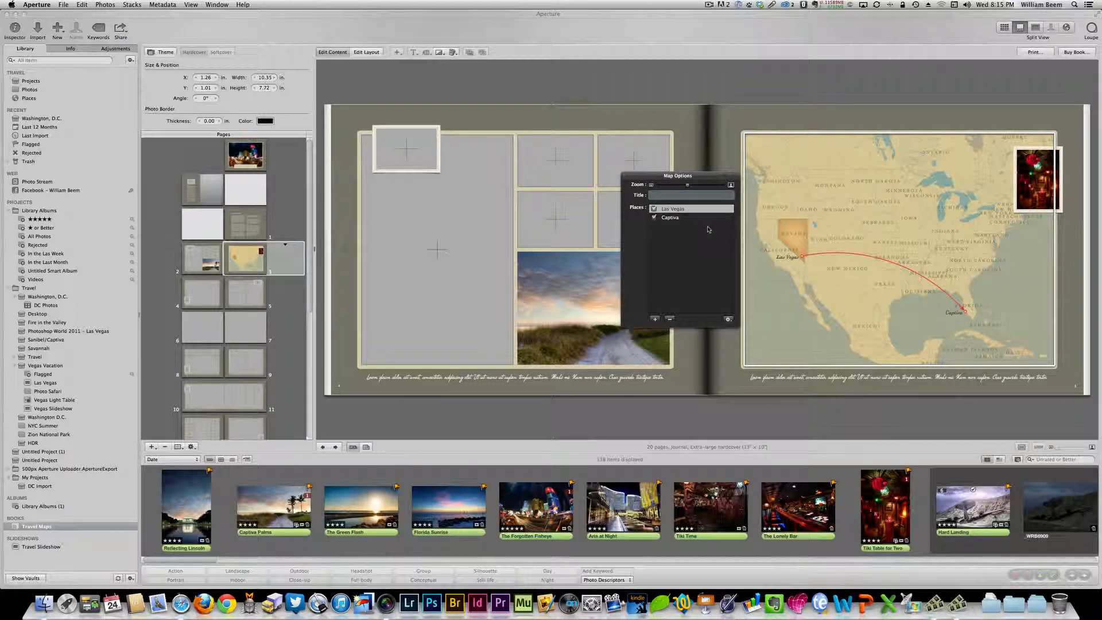
pyautogui.click(781, 302)
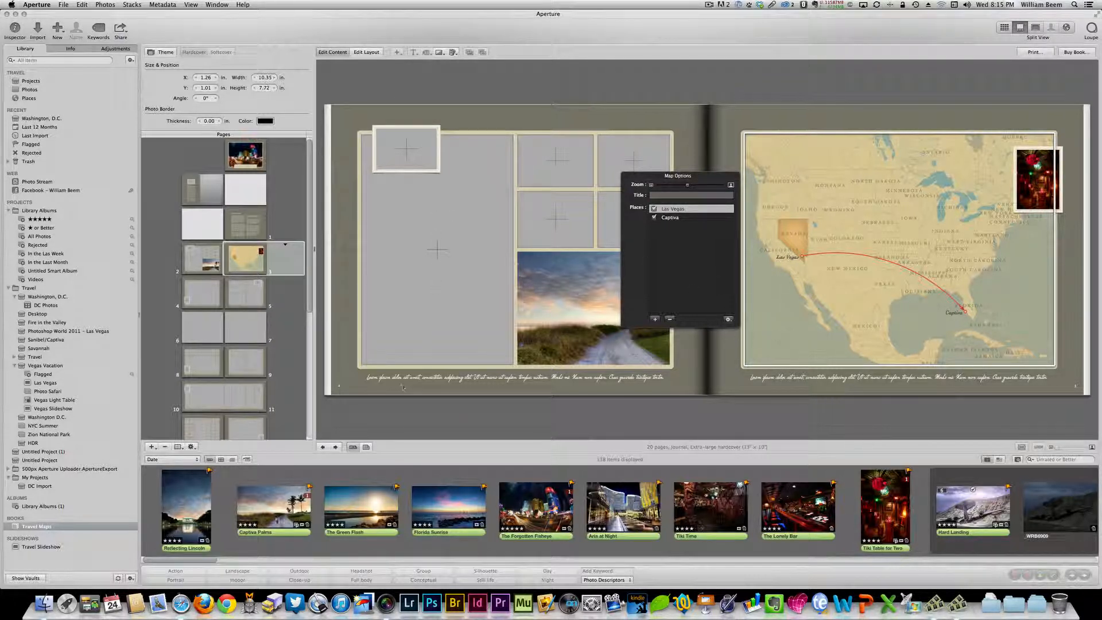
# Step: Place "Reflecting Lincoln" in page 2's tall frame and "The Watchman" in the lower-left of its four small grid frames
pyautogui.moveTo(184, 517); pyautogui.dragTo(431, 316)
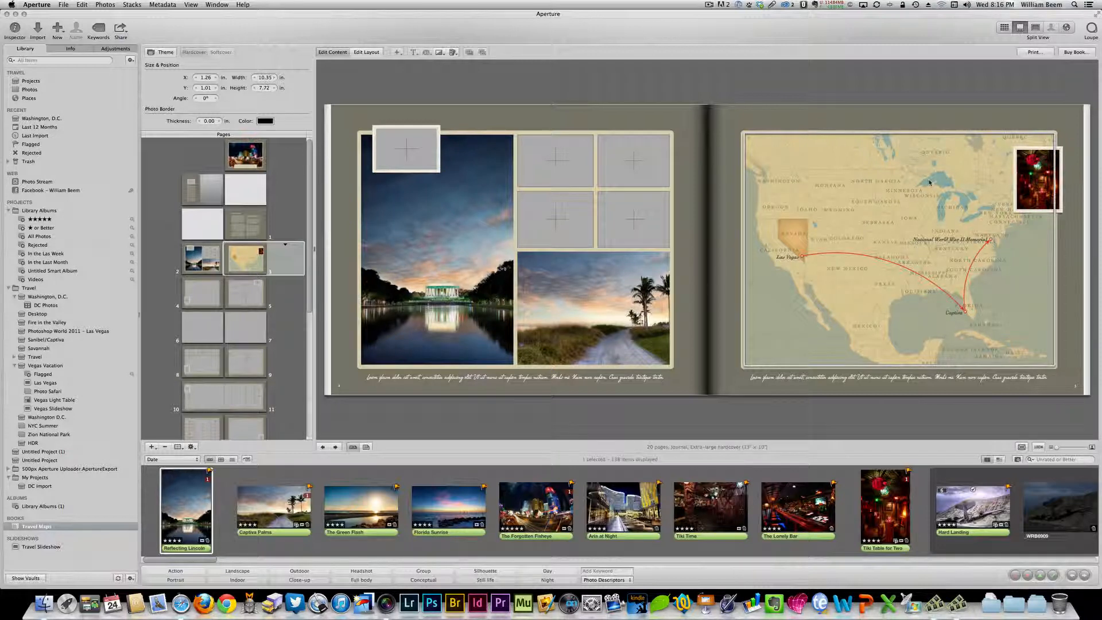
pyautogui.click(250, 560)
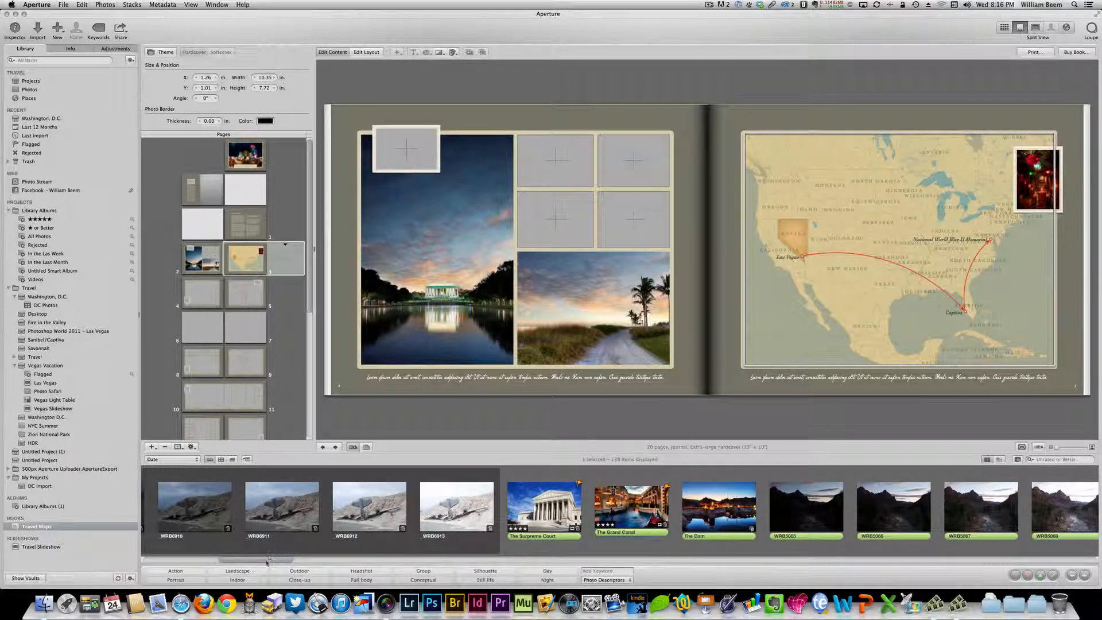
pyautogui.moveTo(269, 560); pyautogui.dragTo(337, 567)
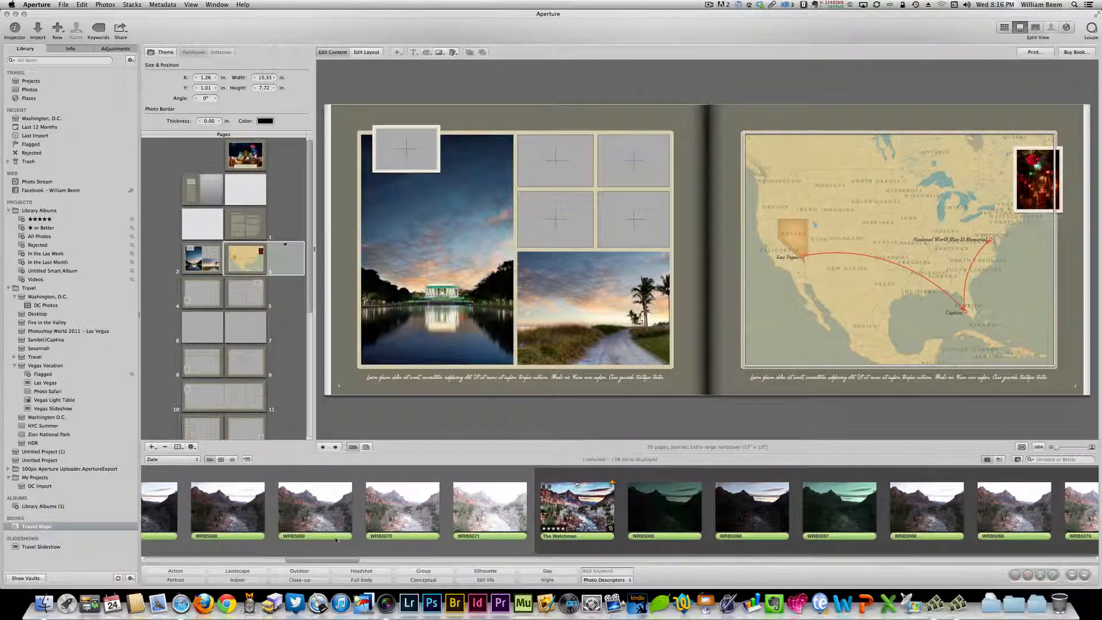
pyautogui.moveTo(574, 489); pyautogui.dragTo(565, 232)
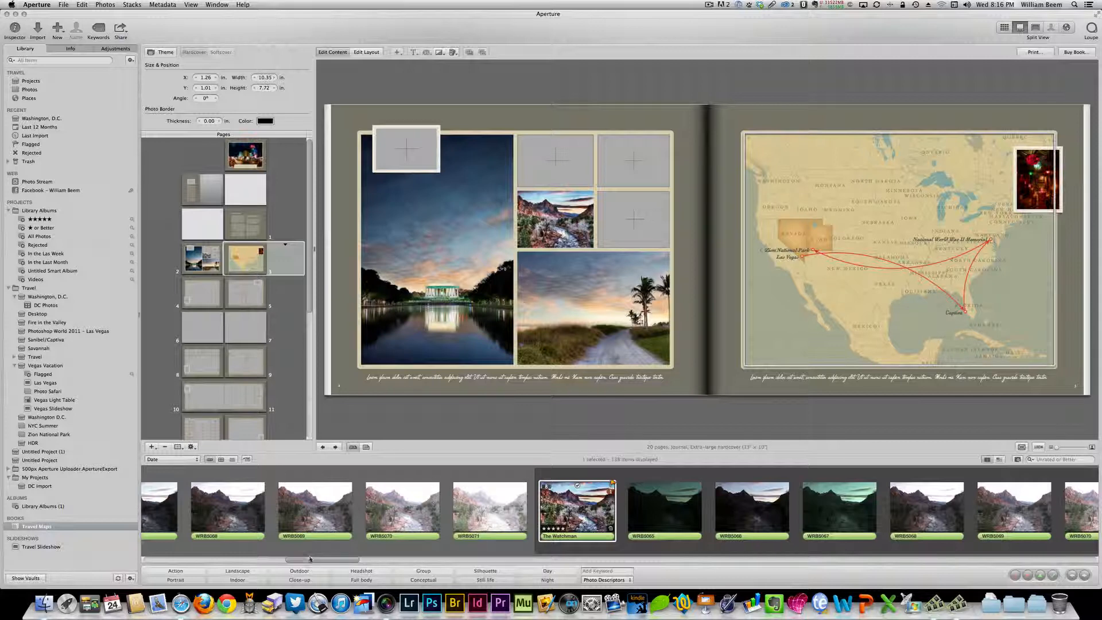
# Step: Place the "Enola Gay" photo in page 2's small frame beside "The Watchman"
pyautogui.moveTo(310, 564); pyautogui.dragTo(576, 547)
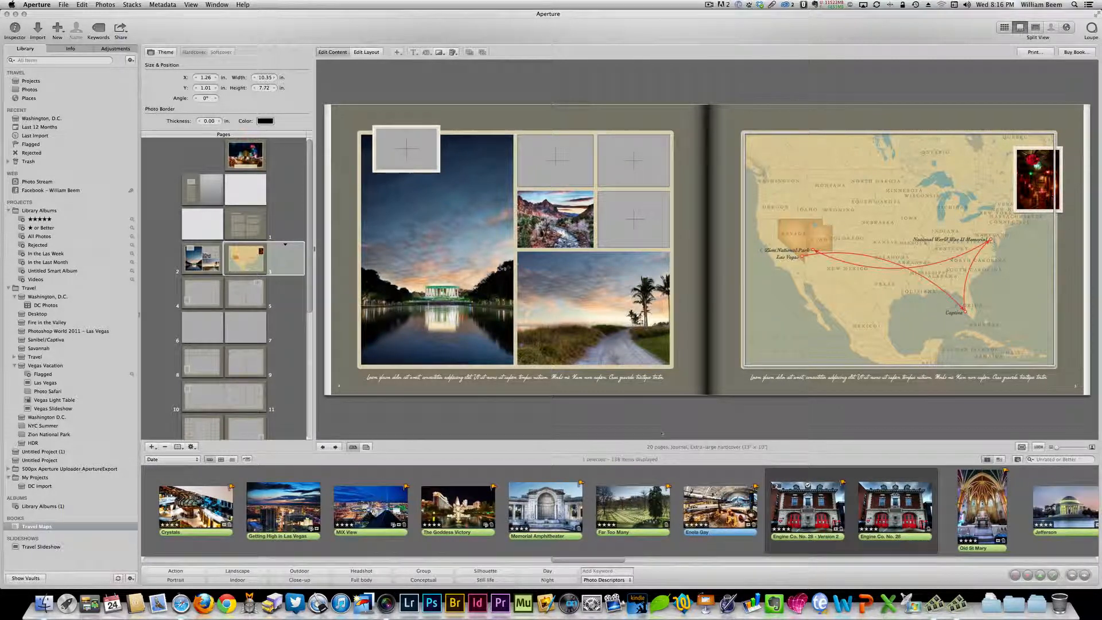
pyautogui.click(710, 509)
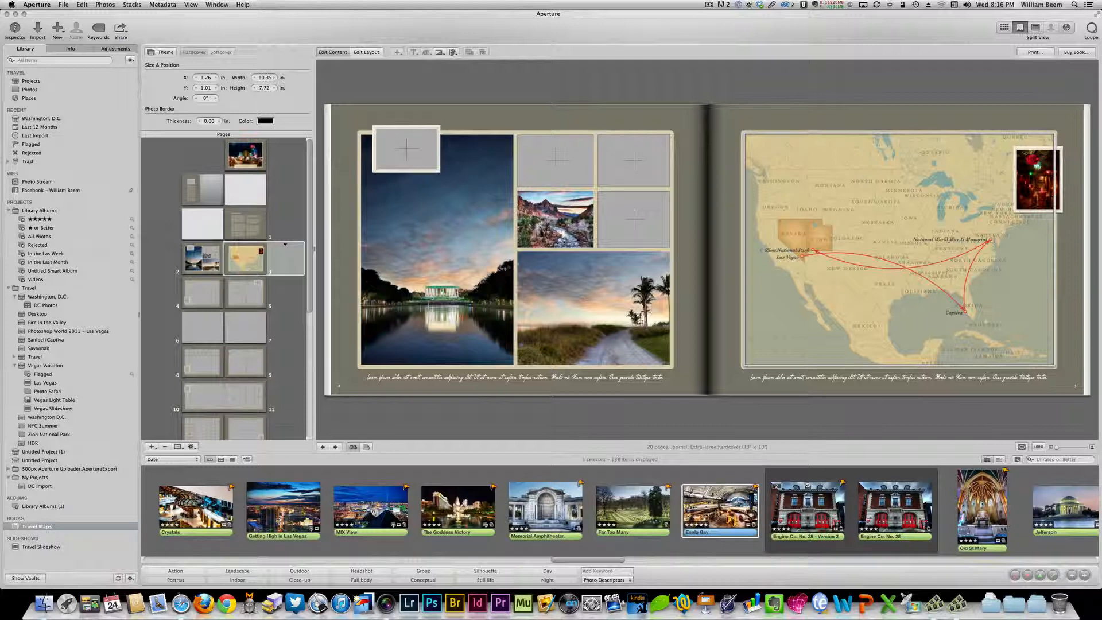
pyautogui.moveTo(710, 447); pyautogui.dragTo(634, 220)
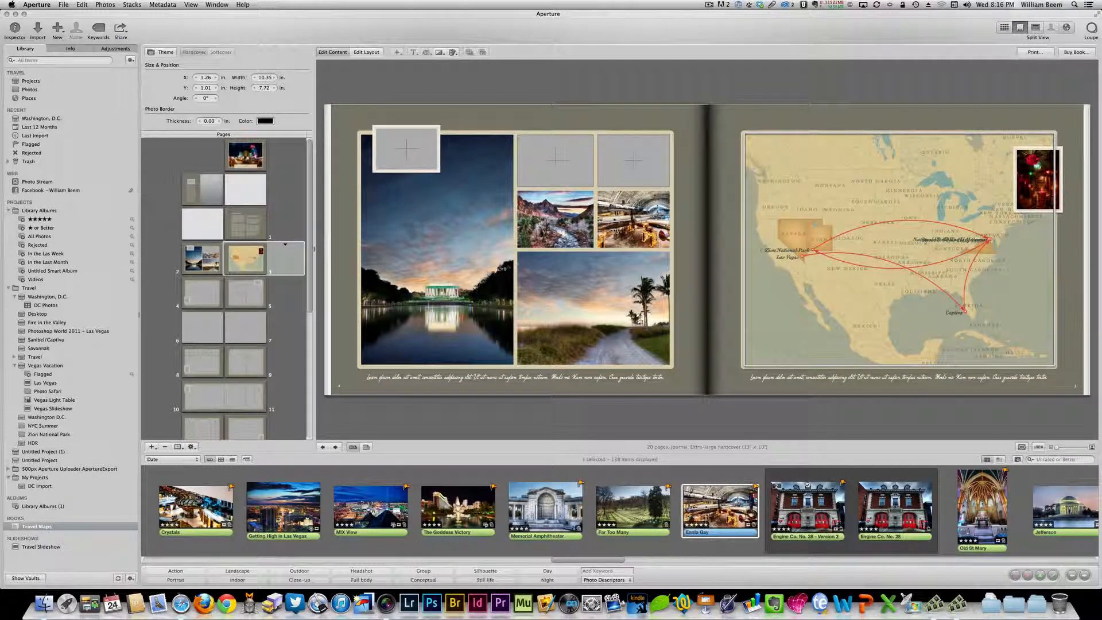
# Step: Place the "Oak Avenue" photo in page 2's small frame above "The Watchman"
pyautogui.moveTo(599, 561); pyautogui.dragTo(944, 556)
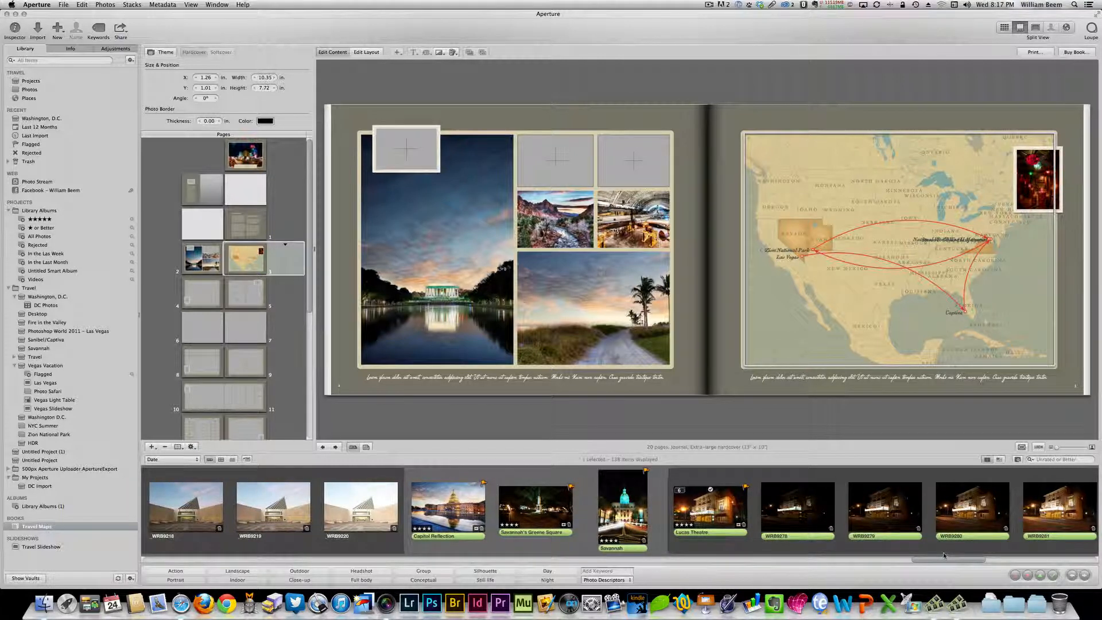
pyautogui.moveTo(944, 555); pyautogui.dragTo(983, 556)
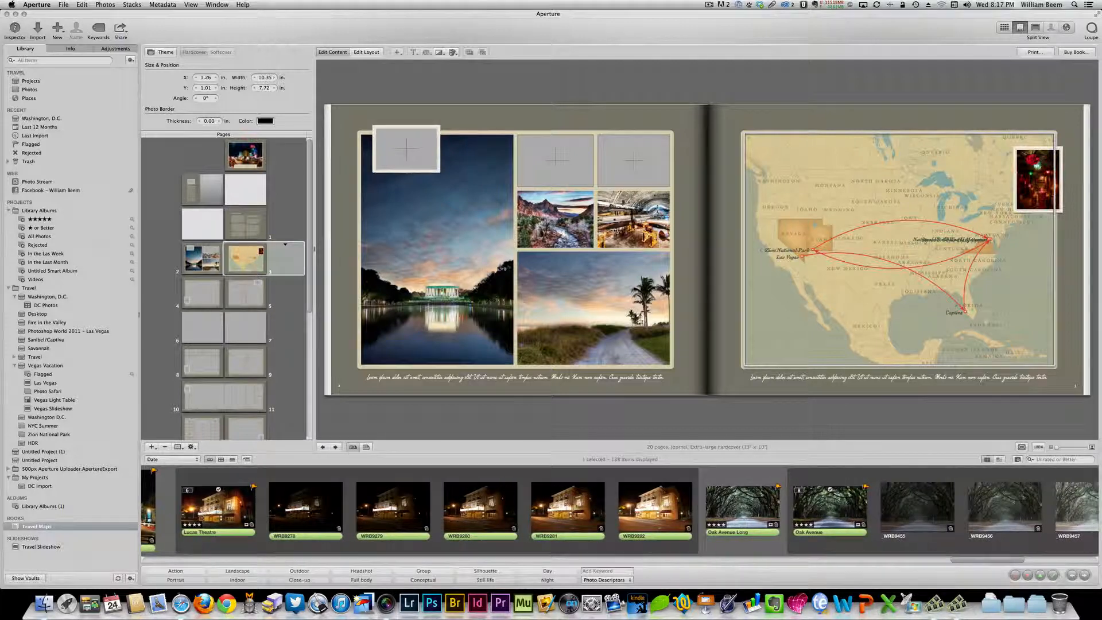
pyautogui.click(824, 512)
pyautogui.moveTo(825, 513); pyautogui.dragTo(556, 165)
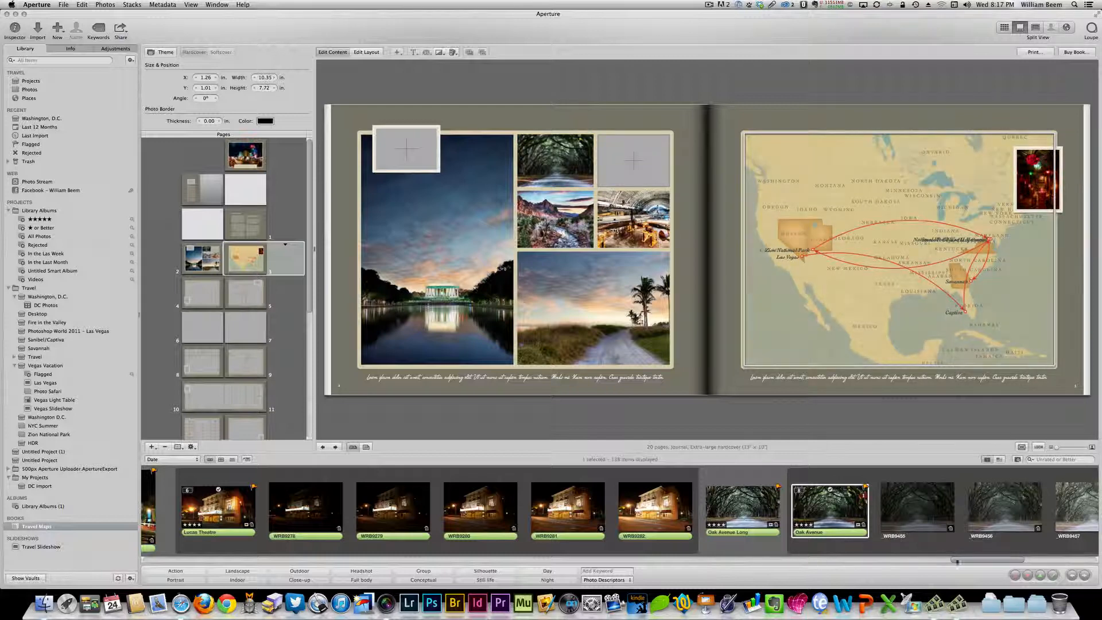
# Step: Place the gold-lit "Caloosahatchee Manuscripts" photo in page 2's empty small grid frame beside "Oak Avenue"
pyautogui.moveTo(962, 561); pyautogui.dragTo(1038, 559)
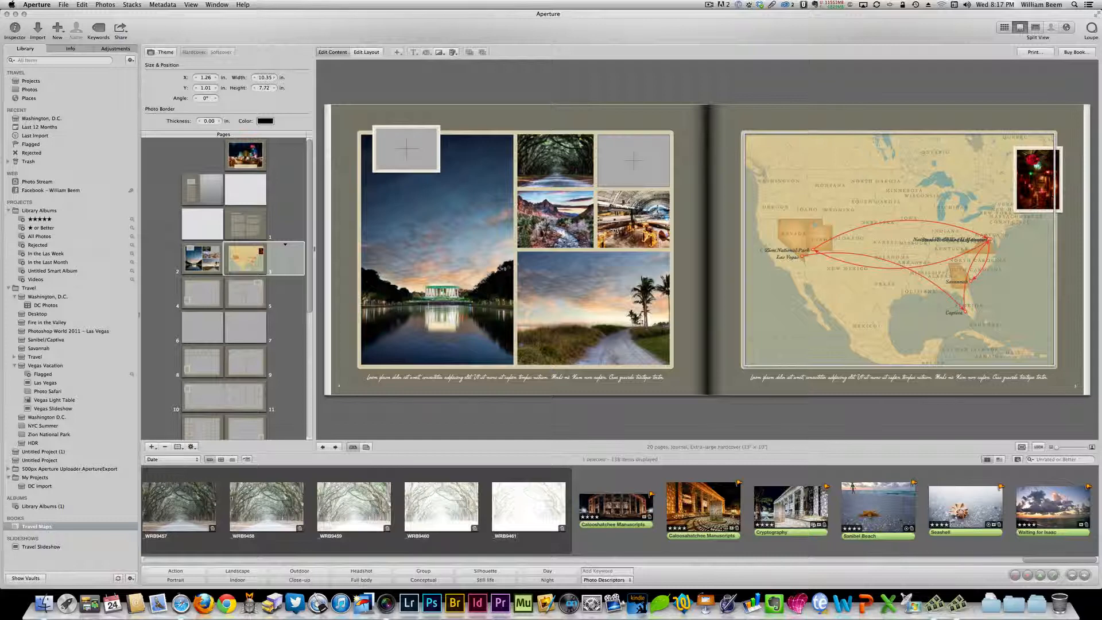
pyautogui.click(679, 519)
pyautogui.moveTo(700, 510); pyautogui.dragTo(642, 161)
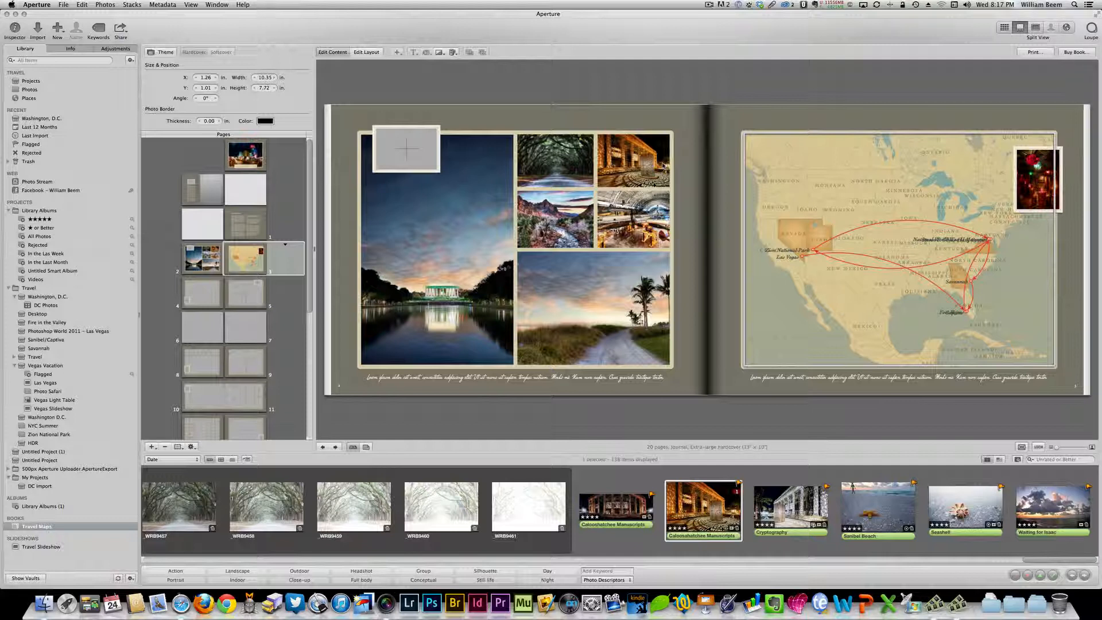
# Step: Try straight lines between the places on page 3's map, then hide the connecting lines
pyautogui.click(870, 308)
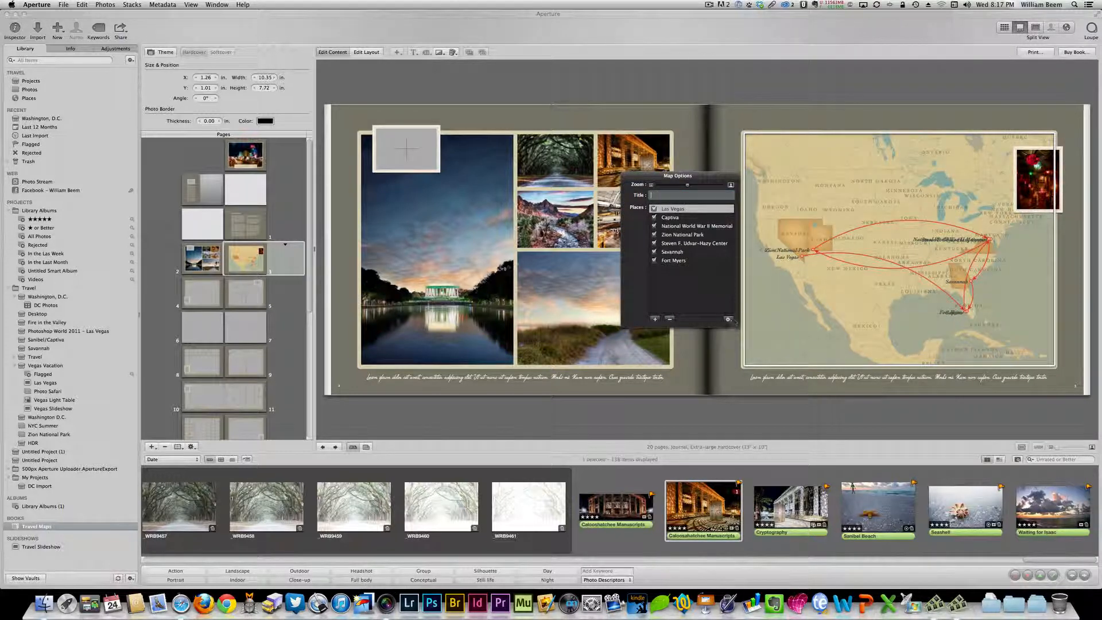
pyautogui.click(728, 319)
pyautogui.click(739, 353)
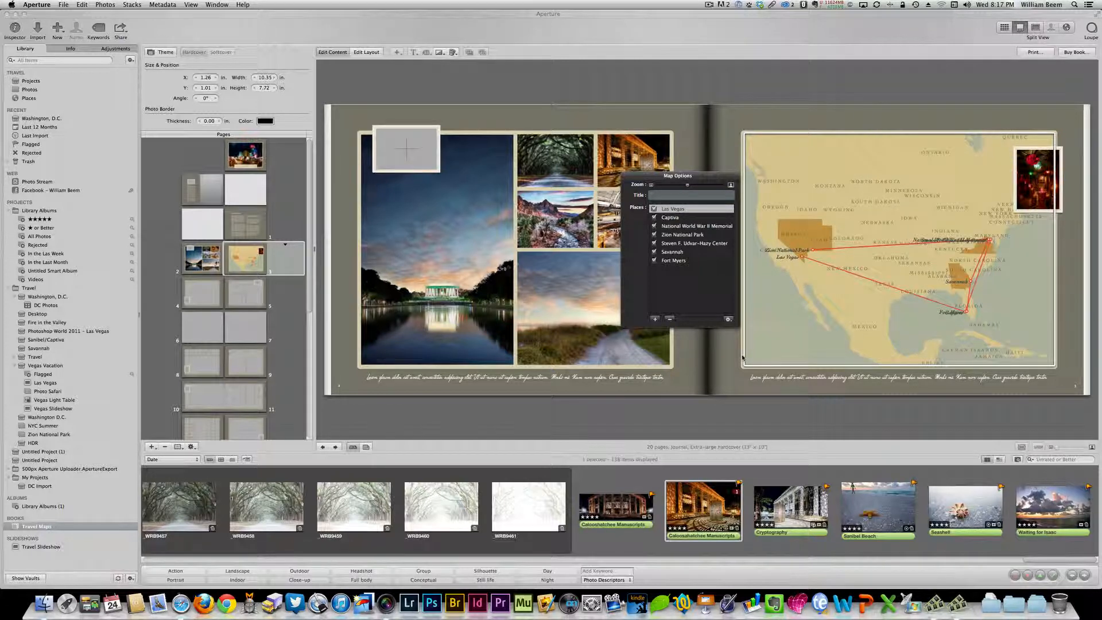
pyautogui.click(728, 319)
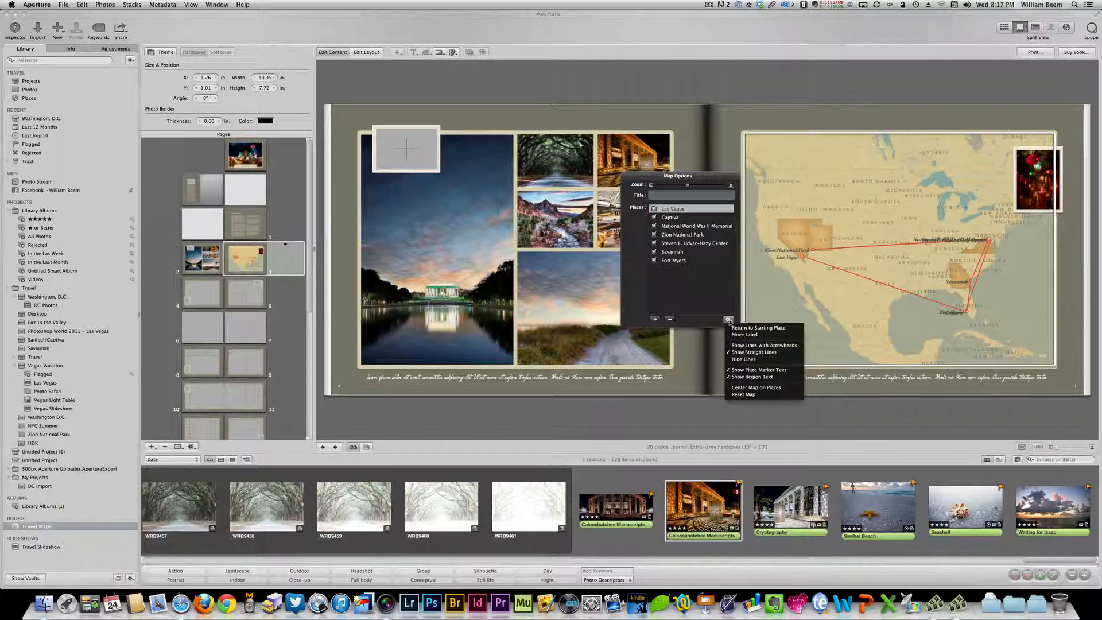
pyautogui.click(735, 359)
# Step: Turn off the region text on page 3's map
pyautogui.click(728, 320)
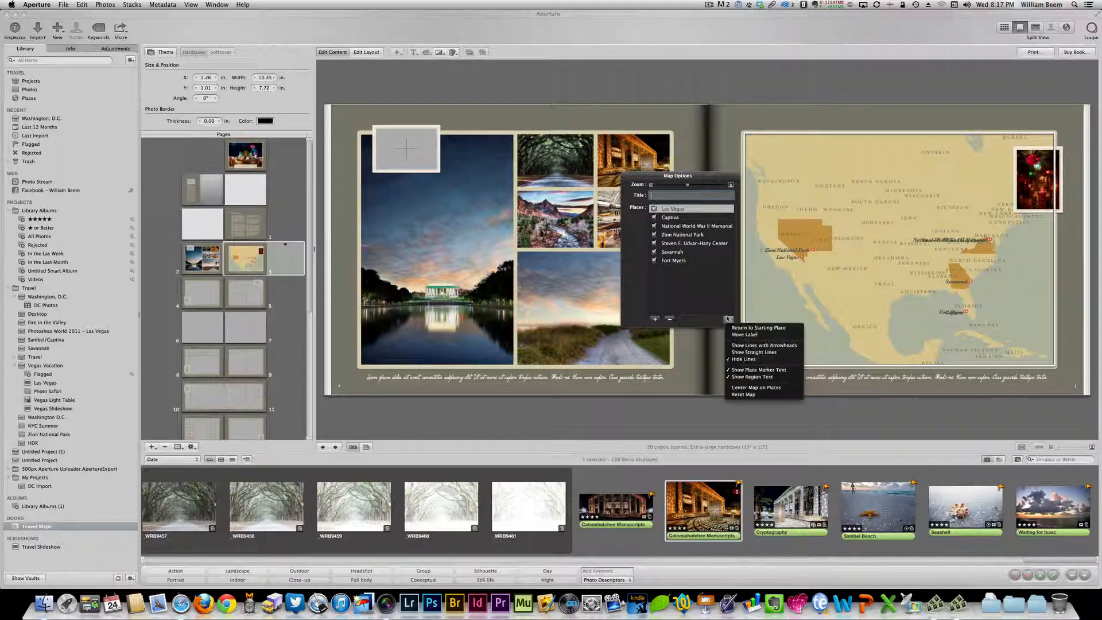
pyautogui.click(740, 376)
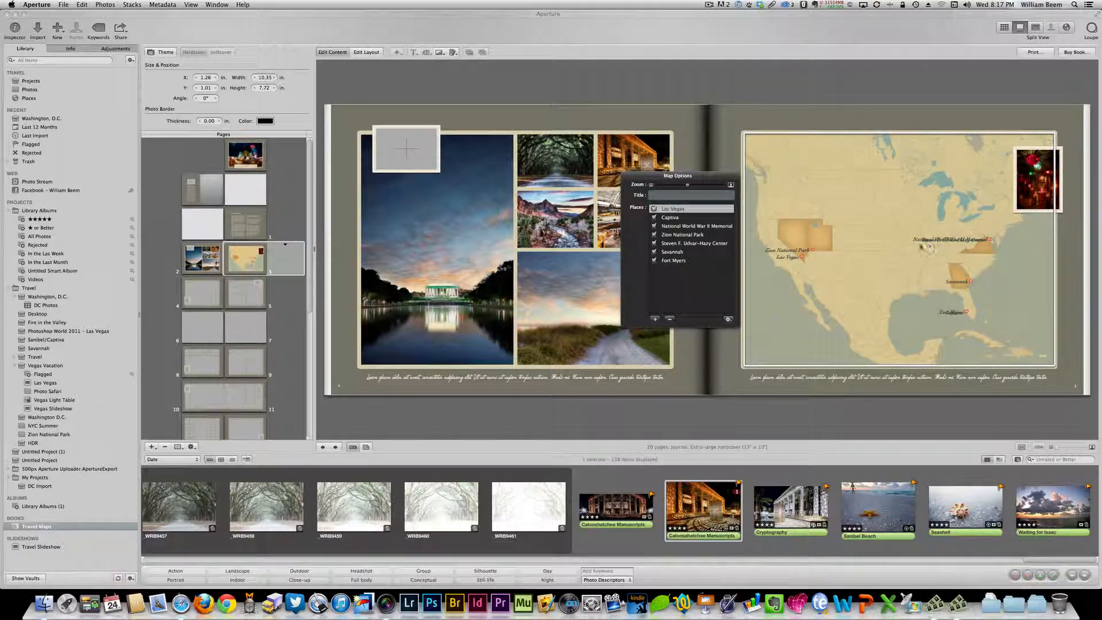
pyautogui.click(769, 255)
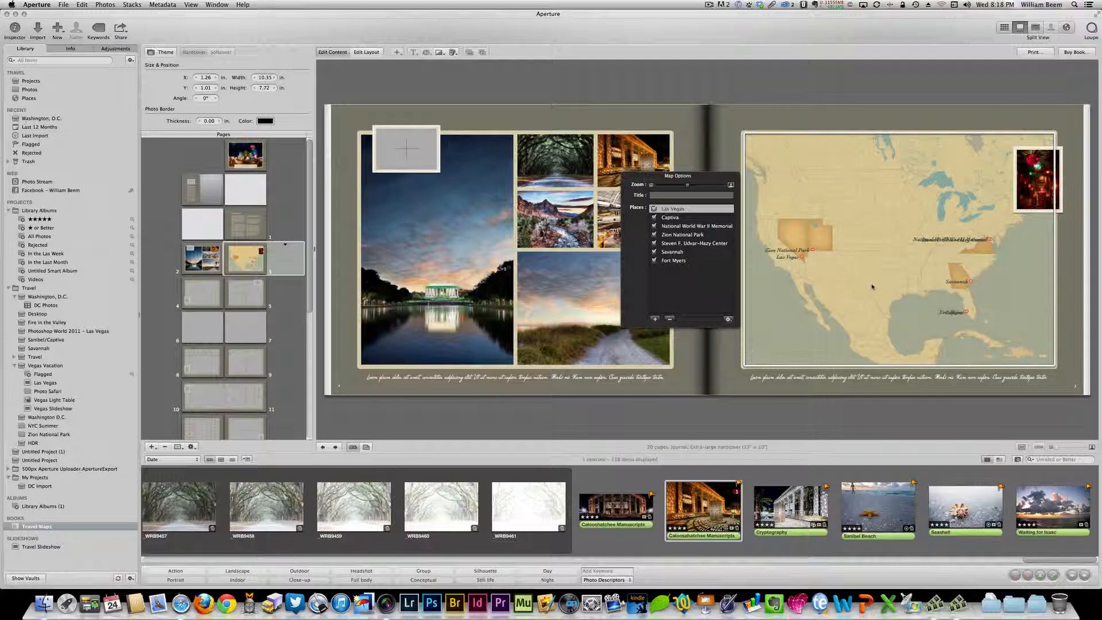
# Step: Zoom page 3's map in and reposition it so Virginia and the surrounding coast fill the frame
pyautogui.moveTo(688, 186); pyautogui.dragTo(701, 185)
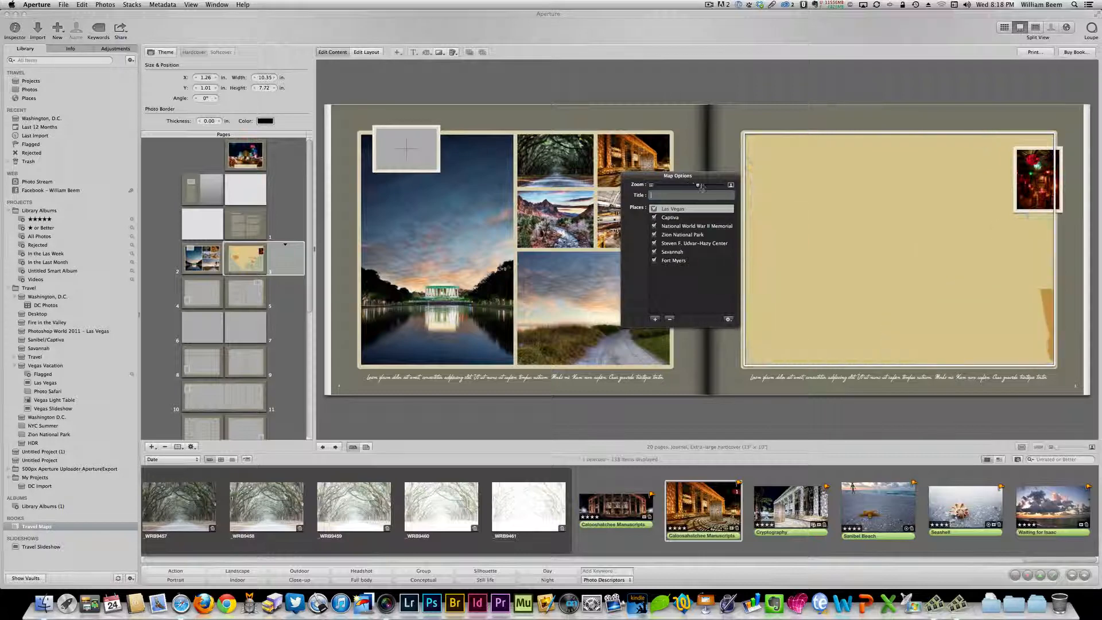
pyautogui.moveTo(946, 278)
pyautogui.mouseDown()
pyautogui.moveTo(779, 280)
pyautogui.moveTo(923, 301)
pyautogui.mouseUp()
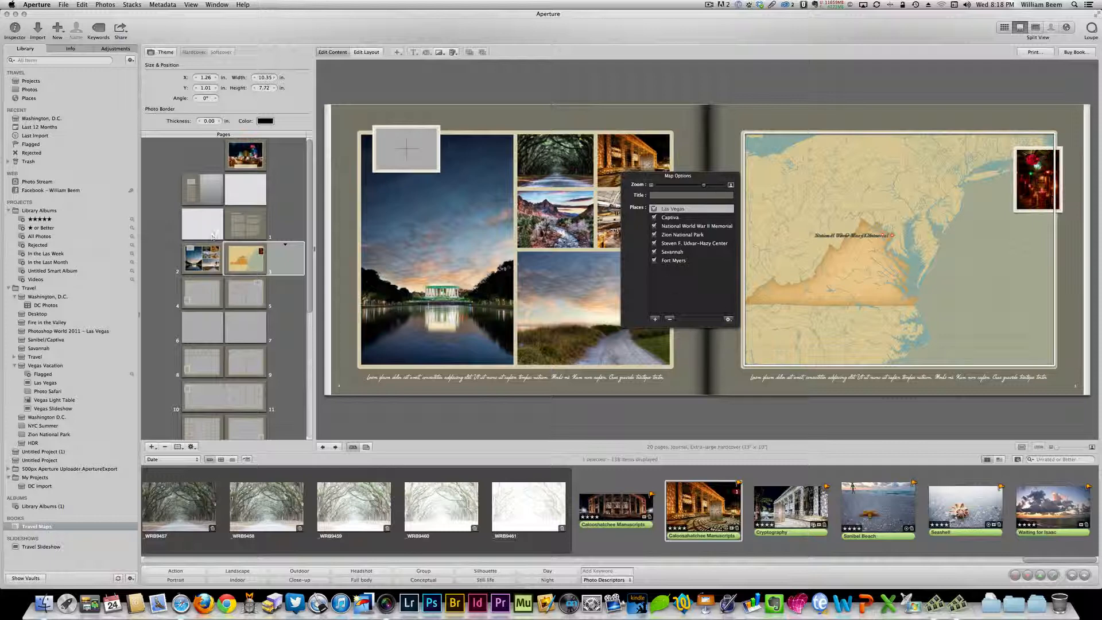
# Step: Place the darker "Caloosahatchee Manuscripts" photo in page 6's full-bleed frame
pyautogui.click(205, 330)
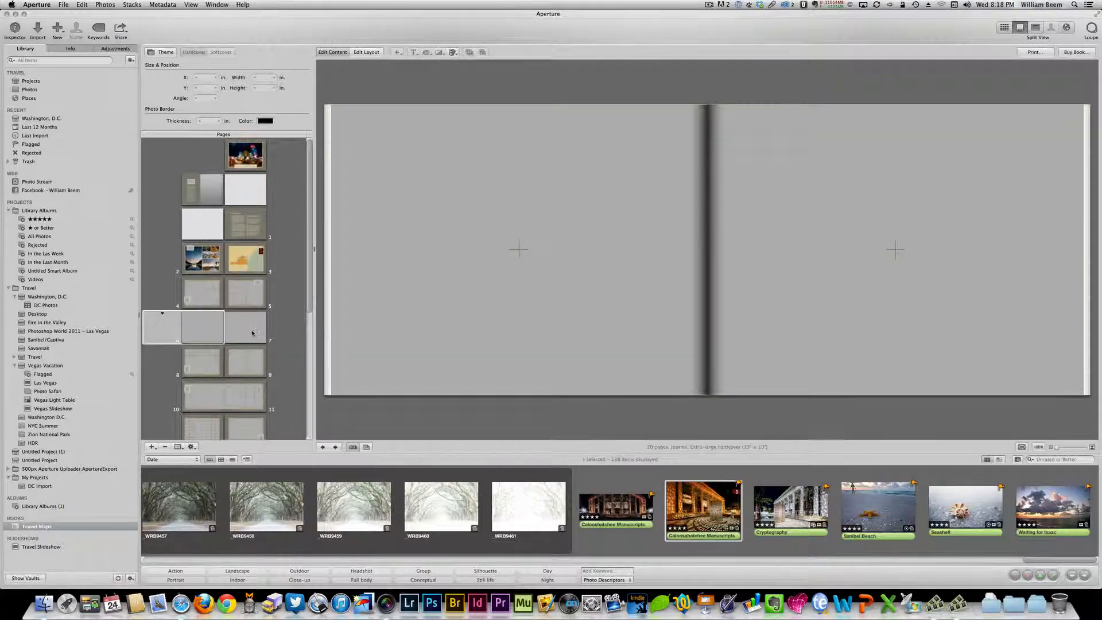
pyautogui.click(238, 295)
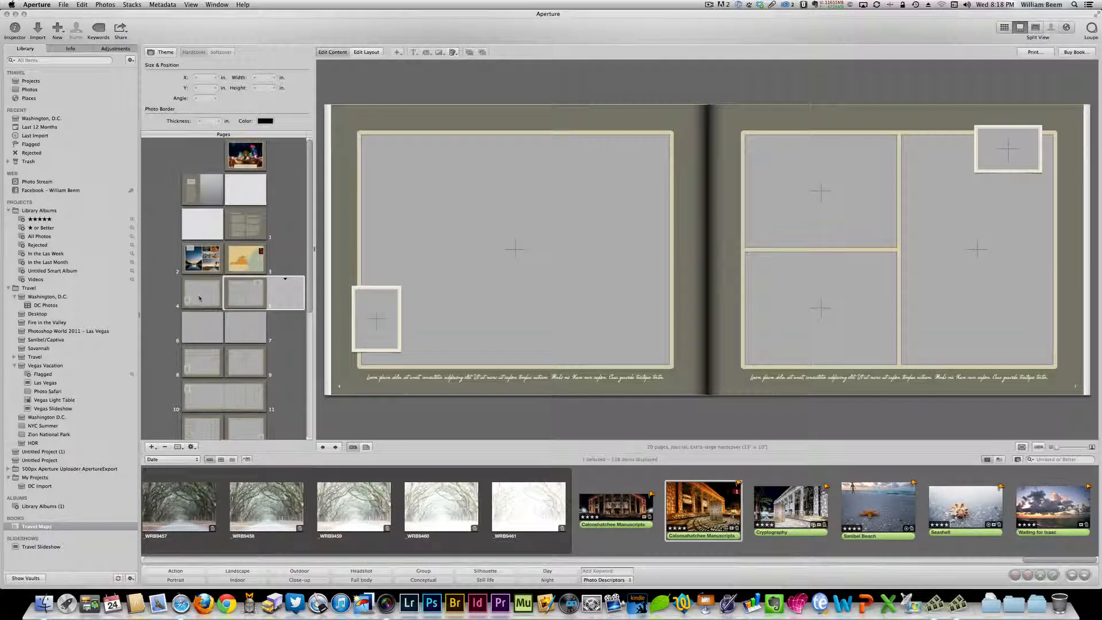
pyautogui.click(199, 297)
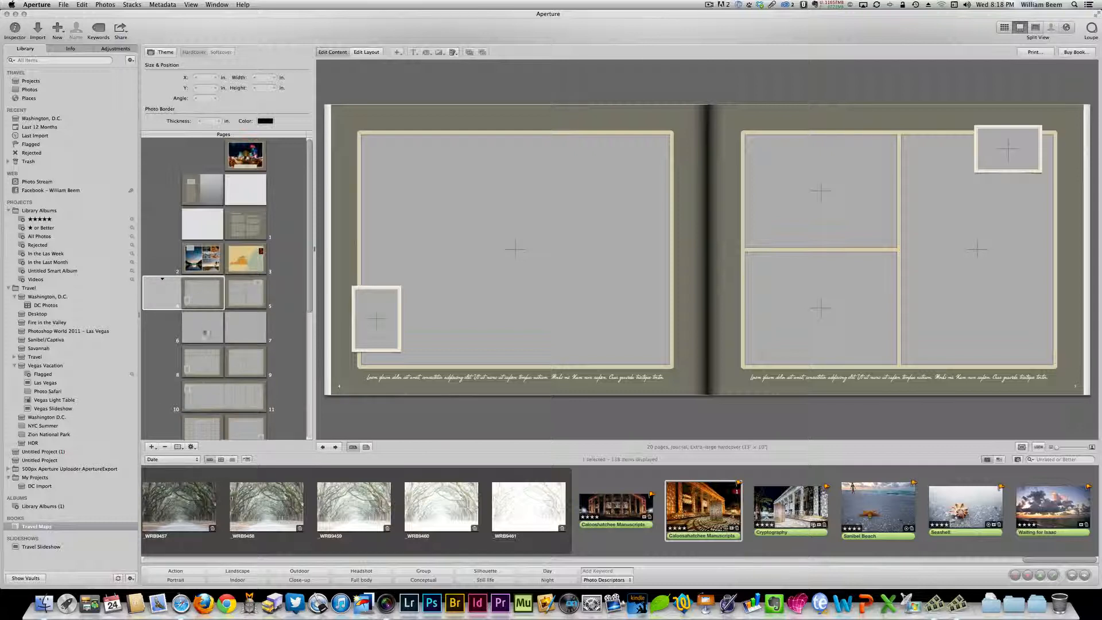
pyautogui.click(201, 323)
pyautogui.moveTo(616, 508); pyautogui.dragTo(565, 299)
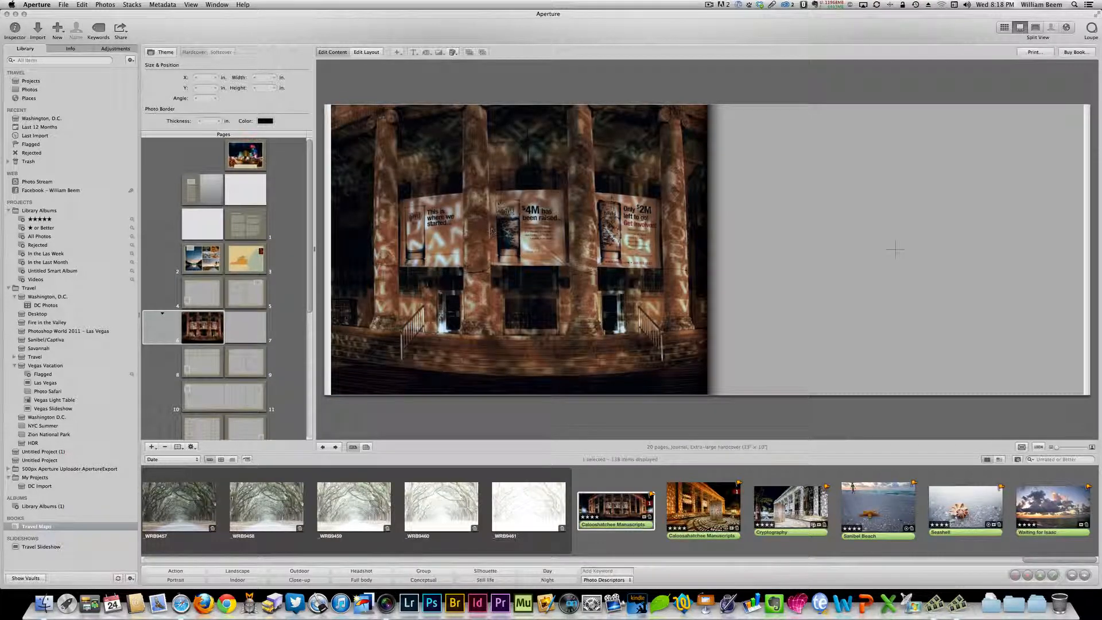
pyautogui.click(451, 261)
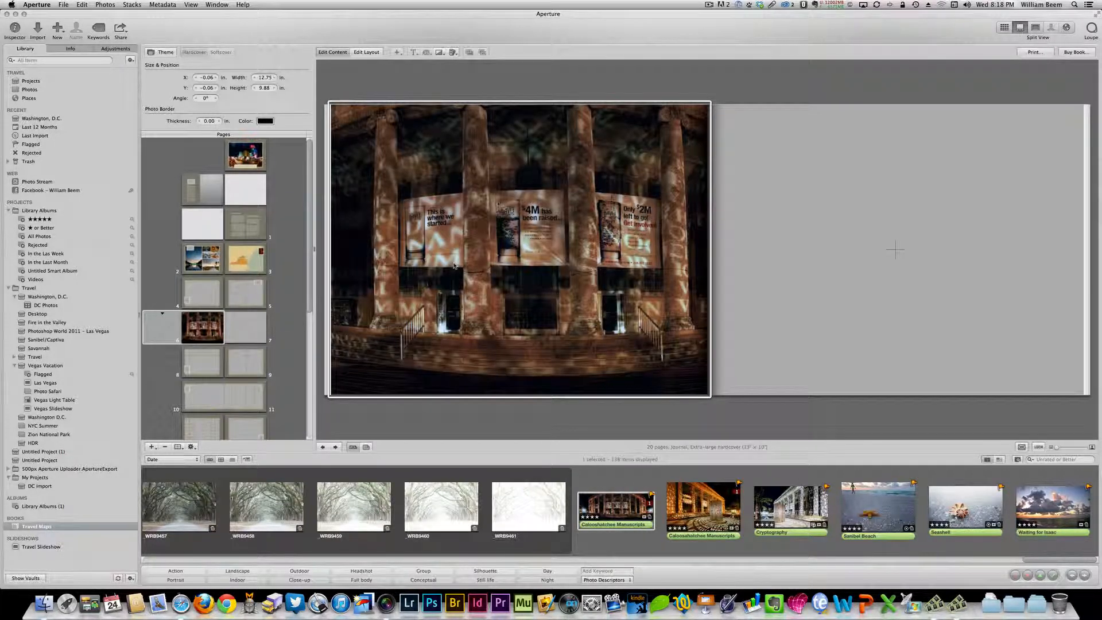
# Step: Look through all the page layouts available for page 7
pyautogui.click(287, 317)
pyautogui.click(287, 317)
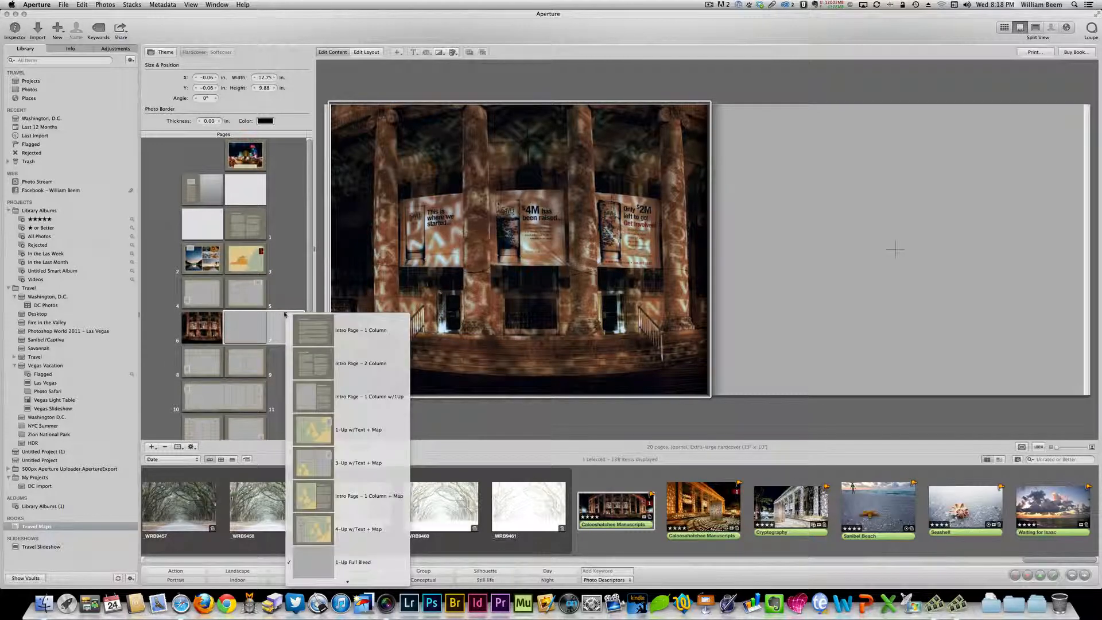
pyautogui.scroll(-2, 348, 434)
pyautogui.scroll(-8, 349, 419)
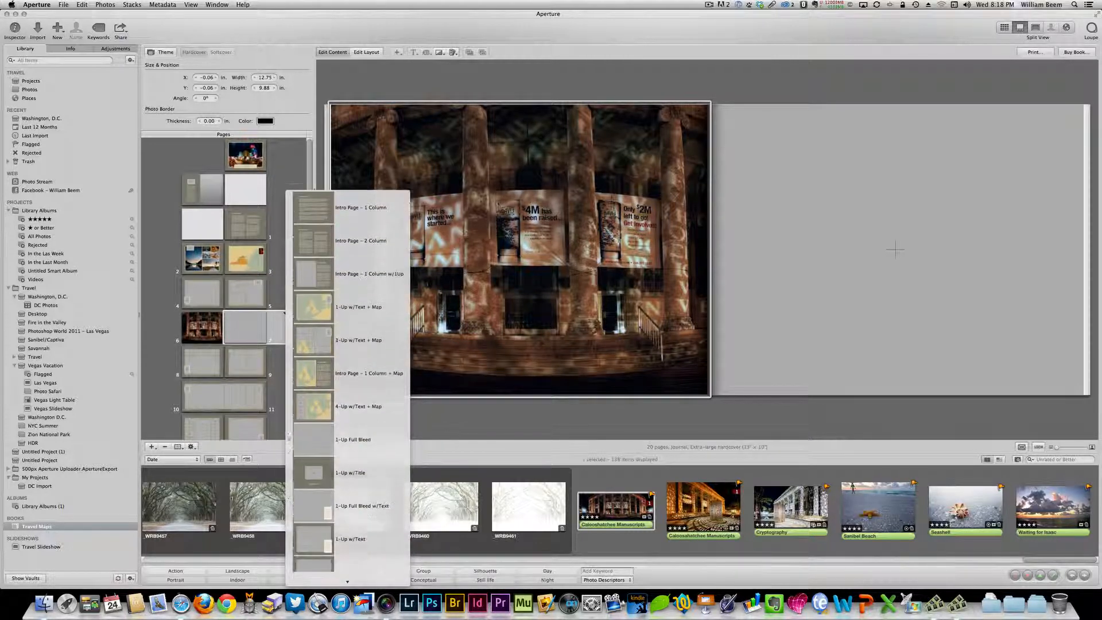
pyautogui.scroll(-10, 349, 419)
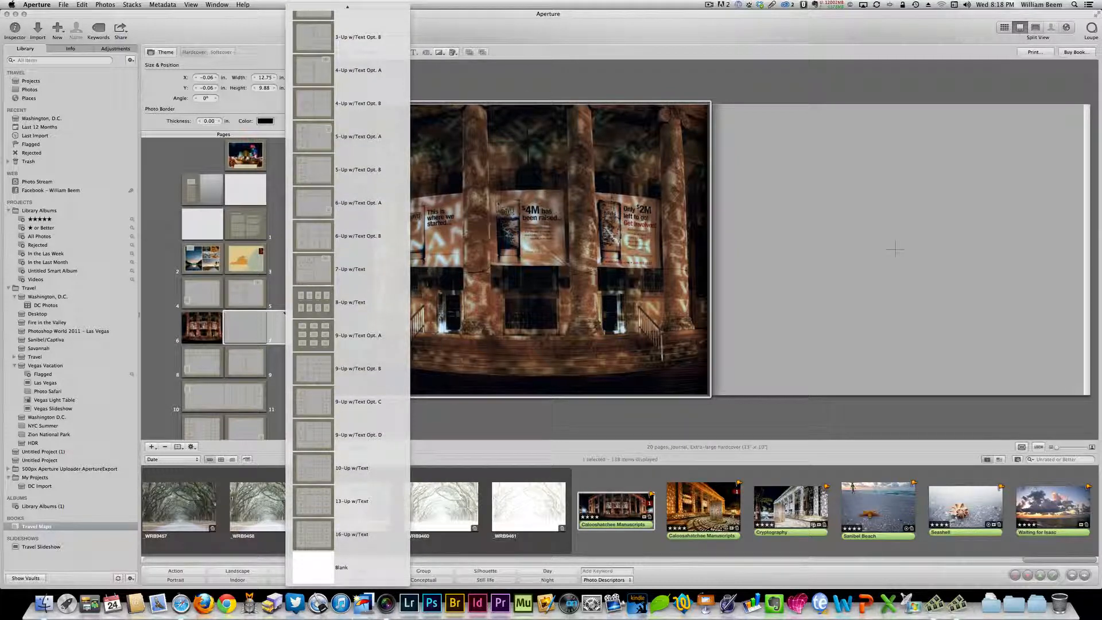
pyautogui.click(737, 280)
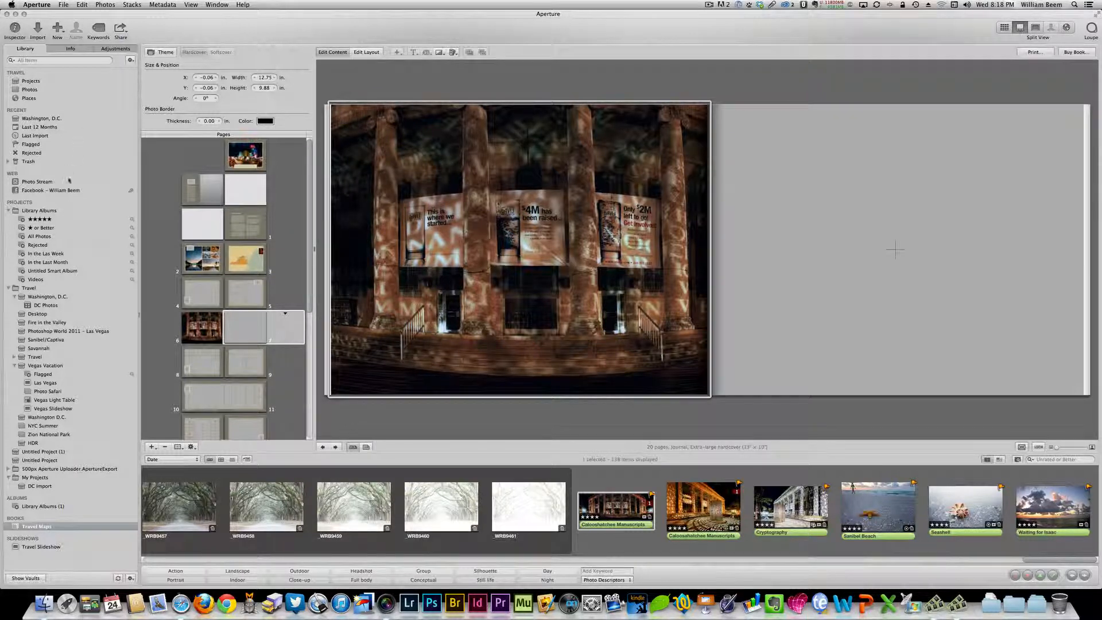
pyautogui.click(207, 264)
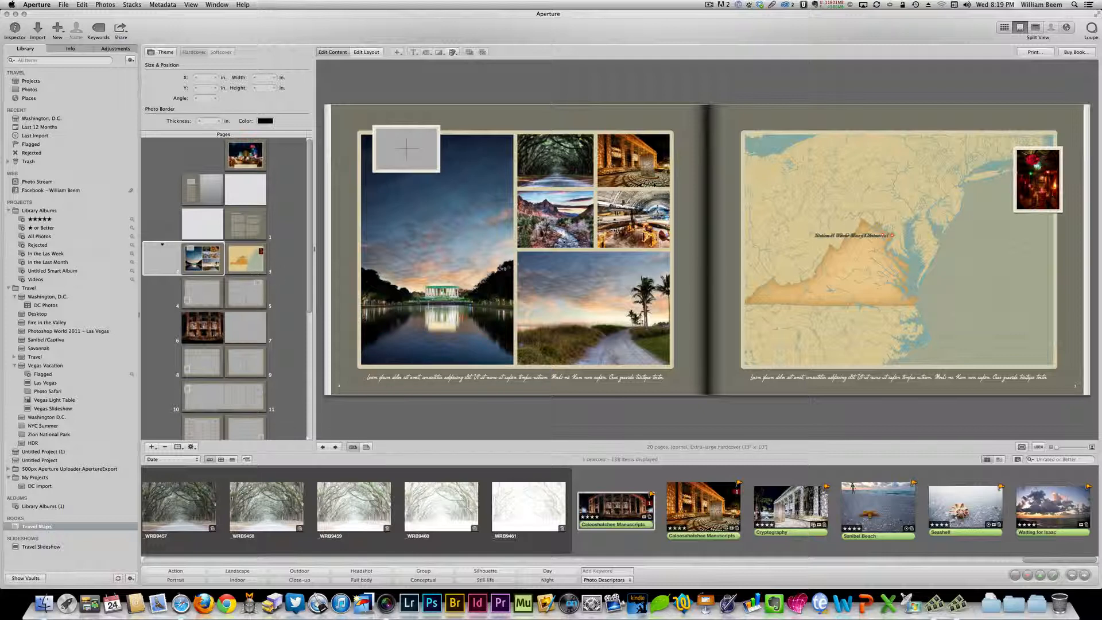
pyautogui.click(244, 259)
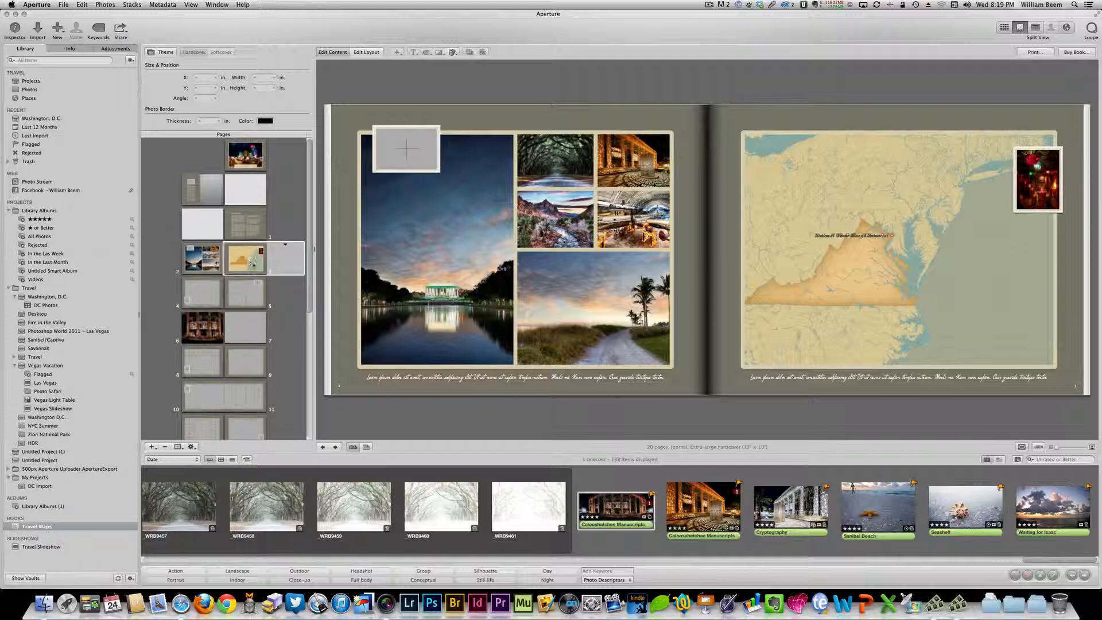
pyautogui.click(809, 299)
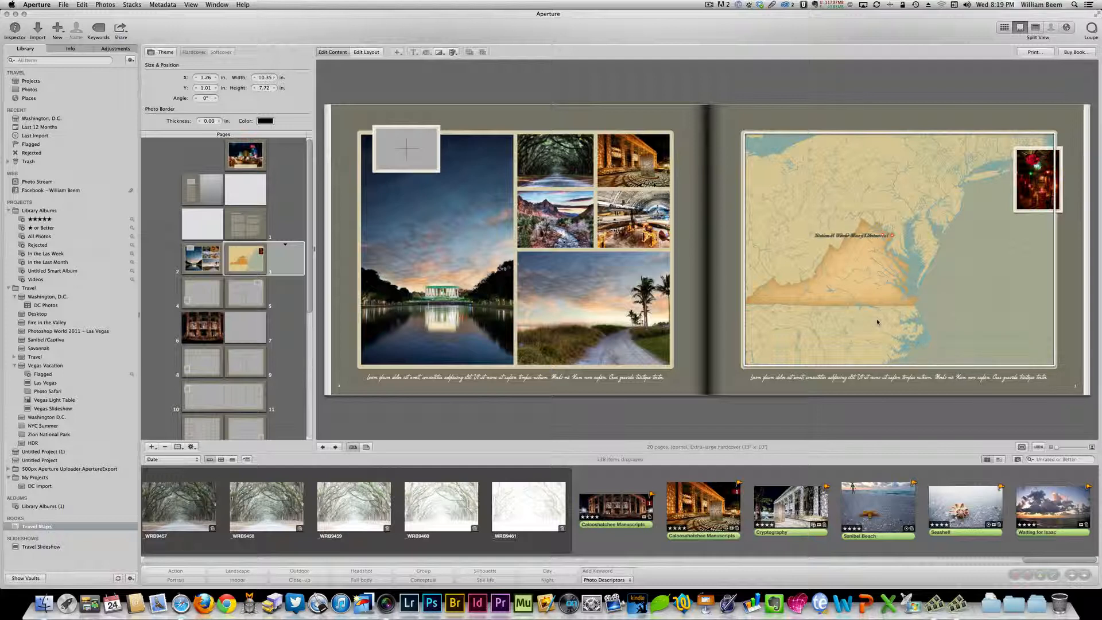
pyautogui.click(248, 263)
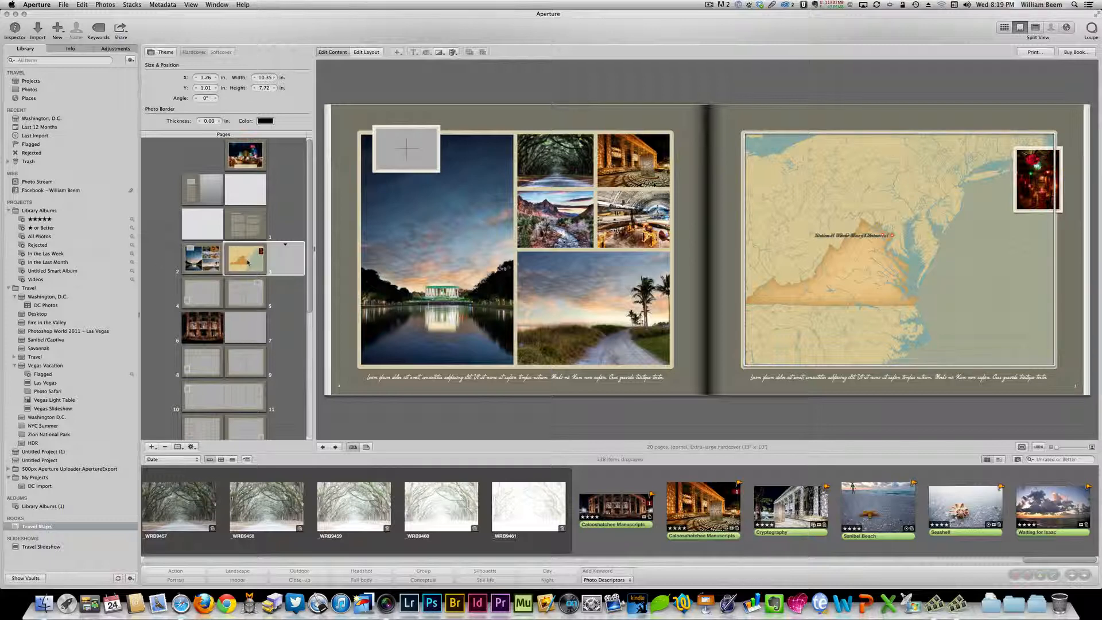
# Step: Apply the 3-Up w/Text + Map layout to page 7 and move page 6's photo into the frame above its map
pyautogui.scroll(-5, 252, 272)
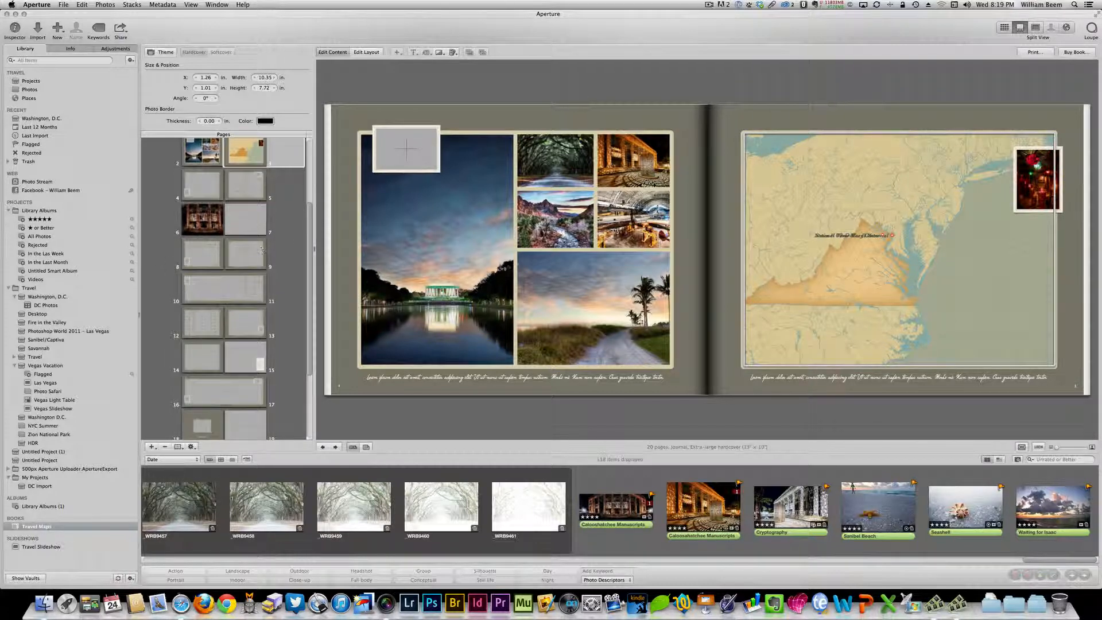
pyautogui.click(250, 220)
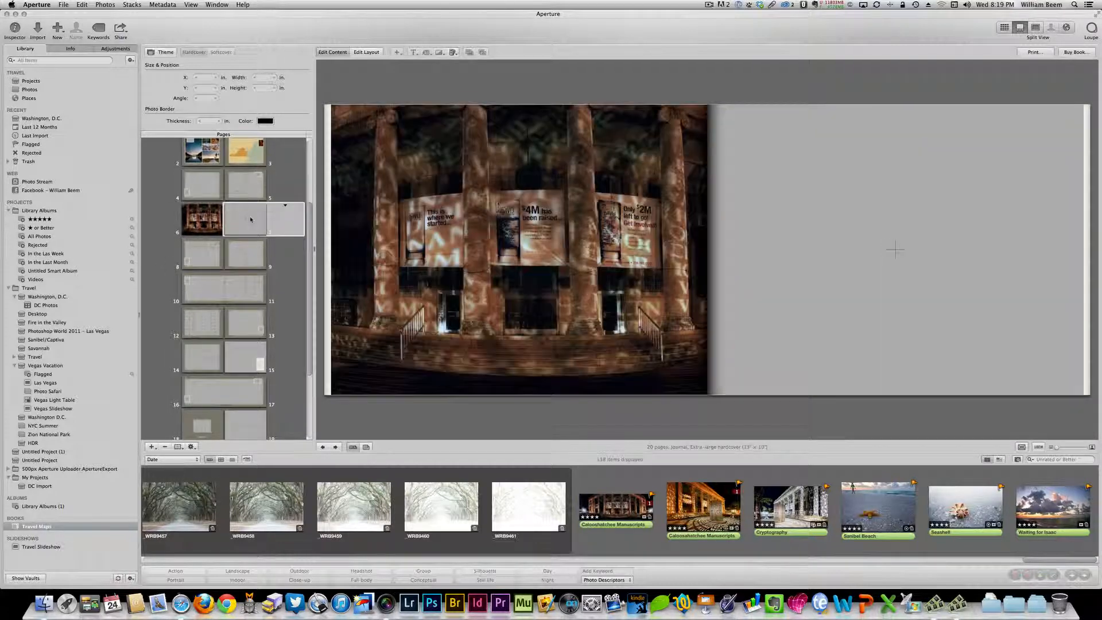
pyautogui.click(285, 207)
pyautogui.click(308, 352)
pyautogui.moveTo(520, 268); pyautogui.dragTo(890, 194)
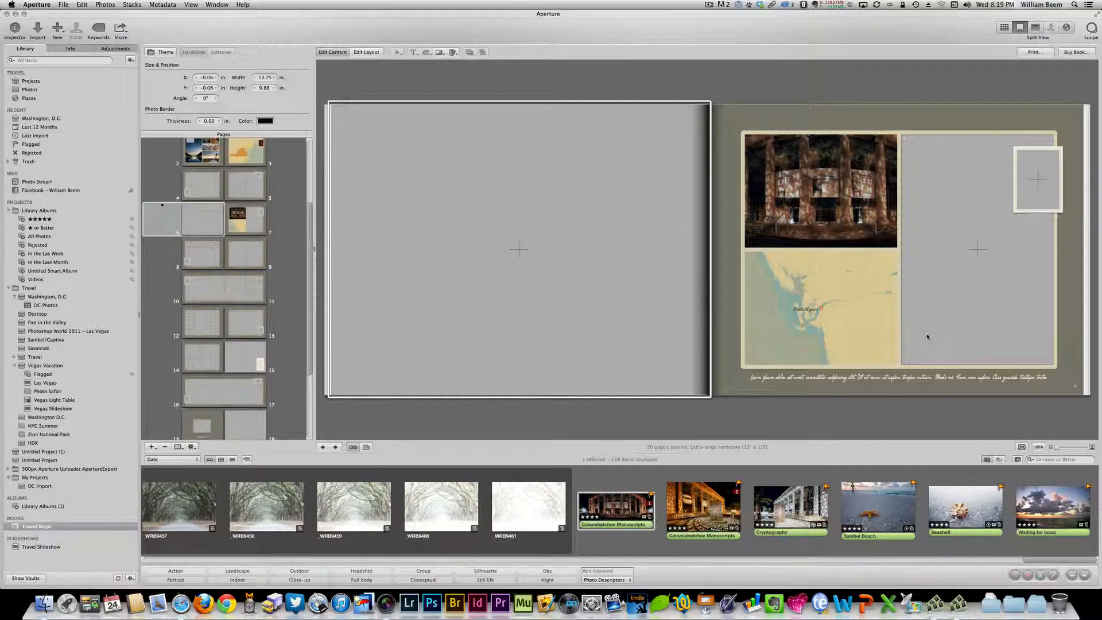
# Step: Open the map options for page 7's Fort Myers map and adjust its zoom slightly
pyautogui.click(779, 323)
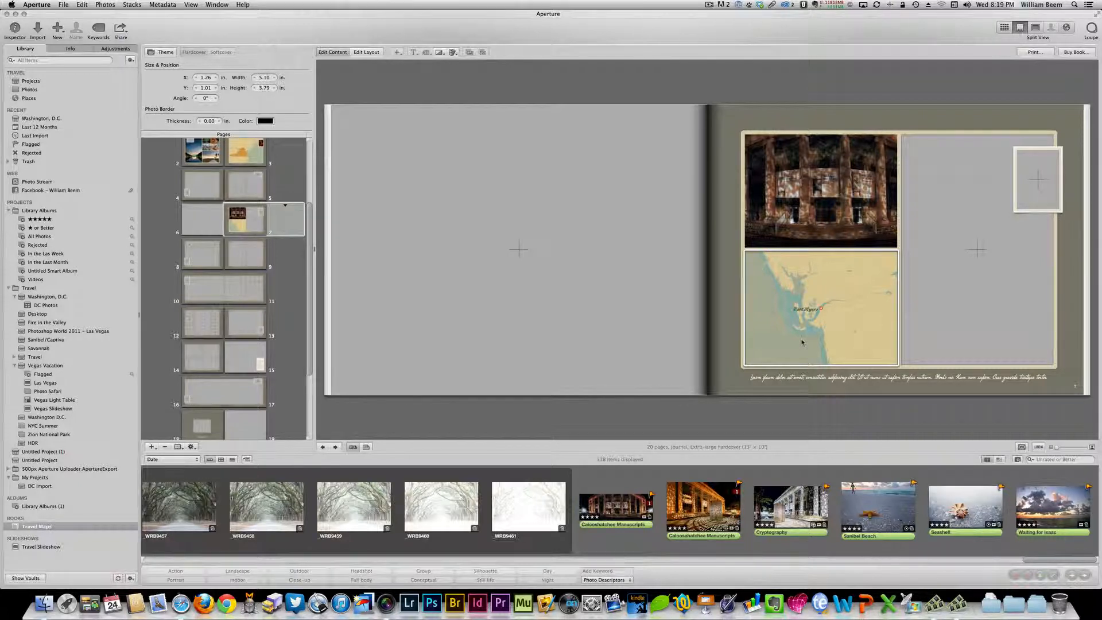
pyautogui.doubleClick(775, 326)
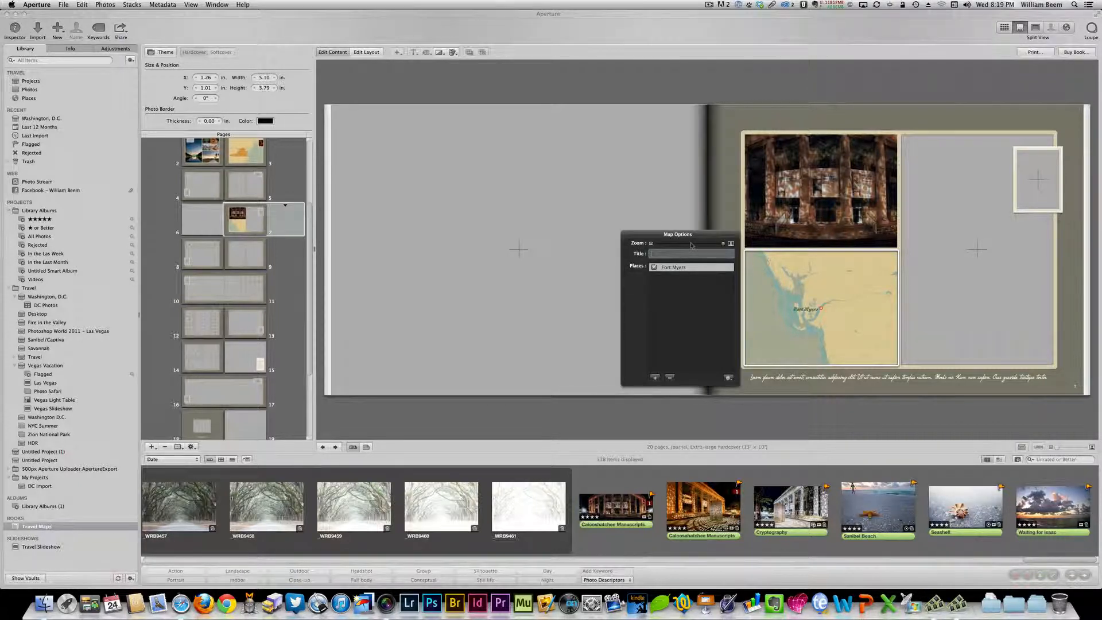
pyautogui.moveTo(723, 244); pyautogui.dragTo(724, 245)
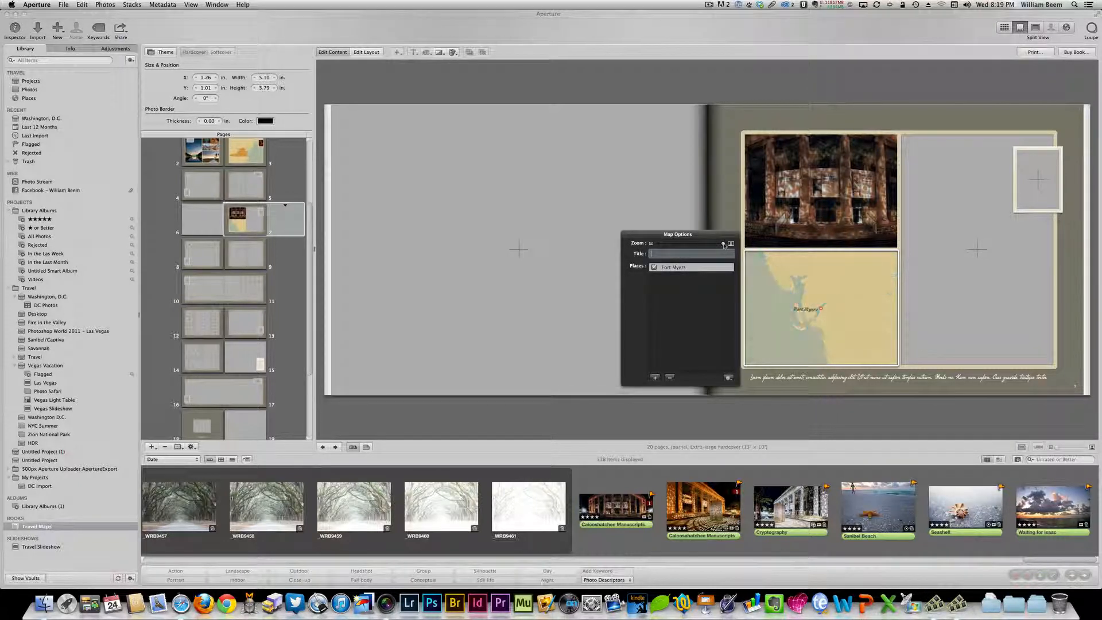
pyautogui.click(803, 325)
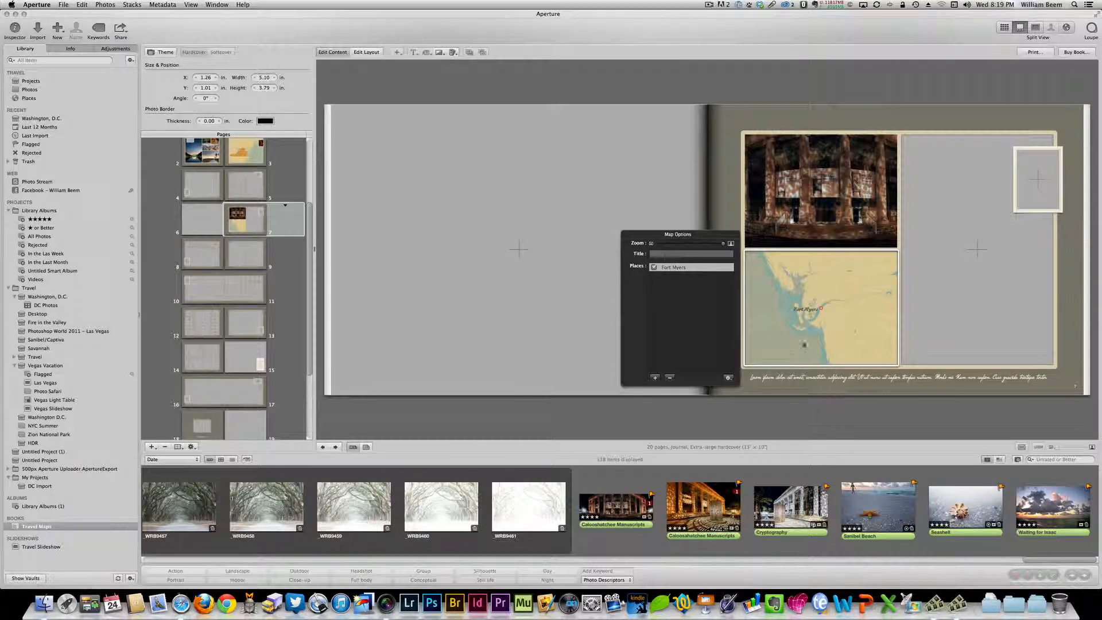